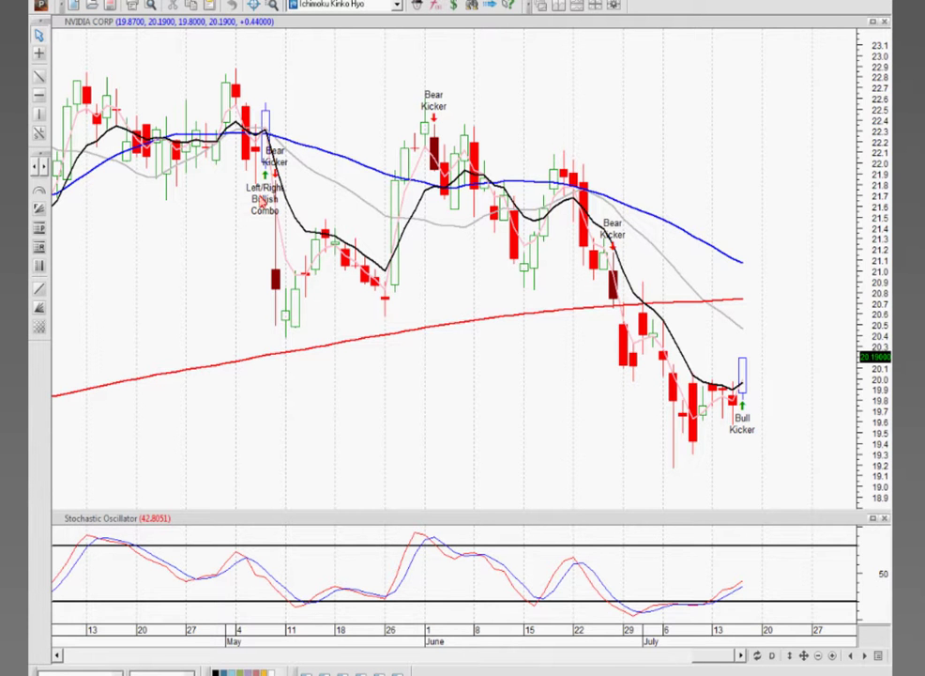
Open the expert commentary for the NVIDIA chart's Bull Kicker signal
{"action": "mouse_move", "coordinate": [266, 178]}
{"action": "mouse_move", "coordinate": [743, 383]}
{"action": "left_click", "coordinate": [84, 4]}
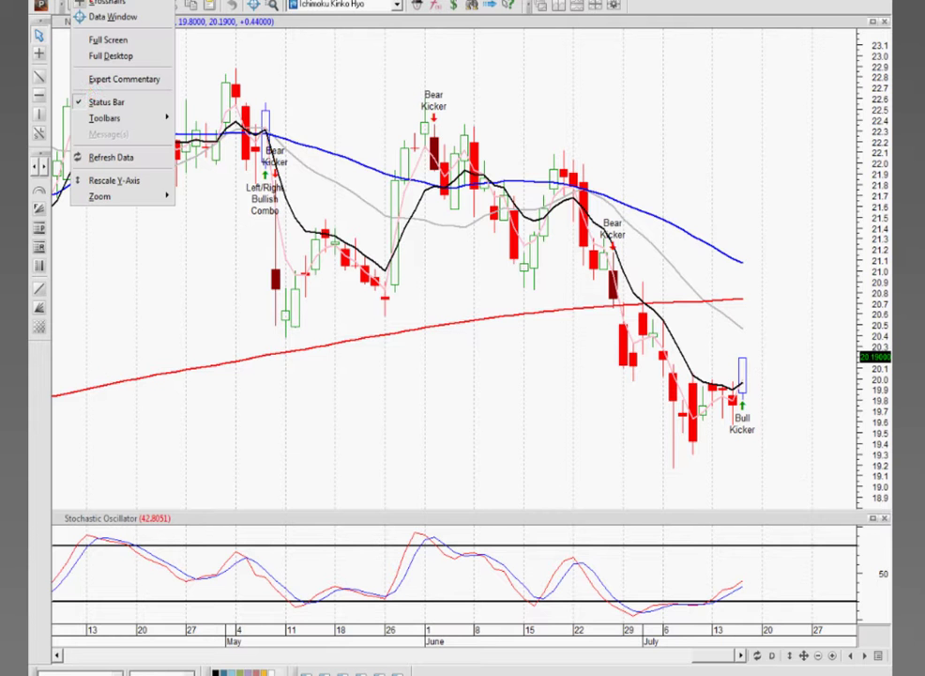
{"action": "left_click", "coordinate": [103, 81]}
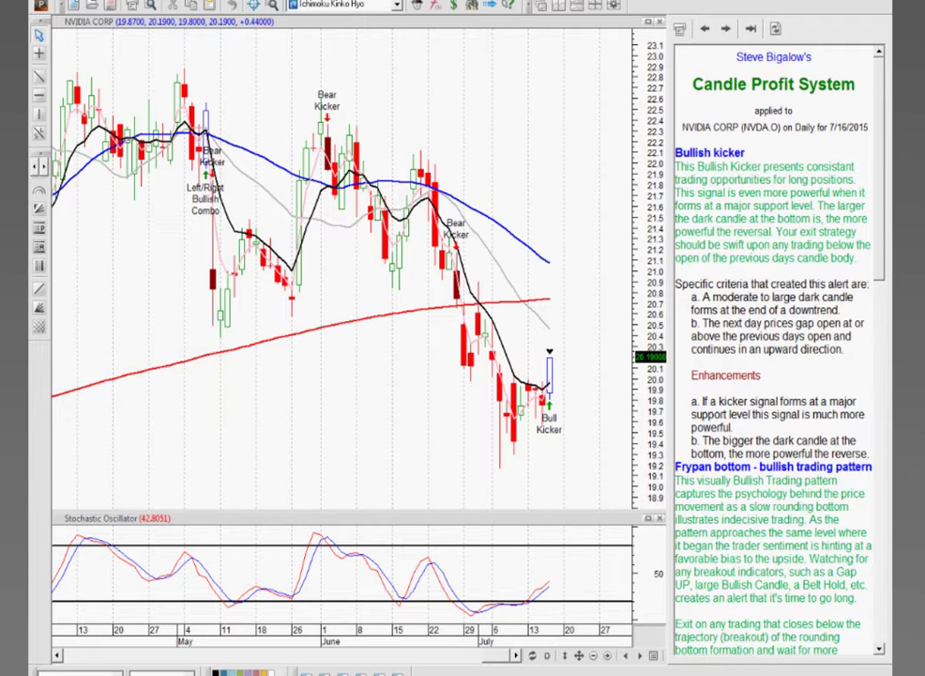
Read the Bullish kicker and Frypan bottom commentary, and show the commentary for the late-June Bear Kicker
{"action": "scroll", "coordinate": [886, 264], "scroll_direction": "down", "scroll_amount": 1}
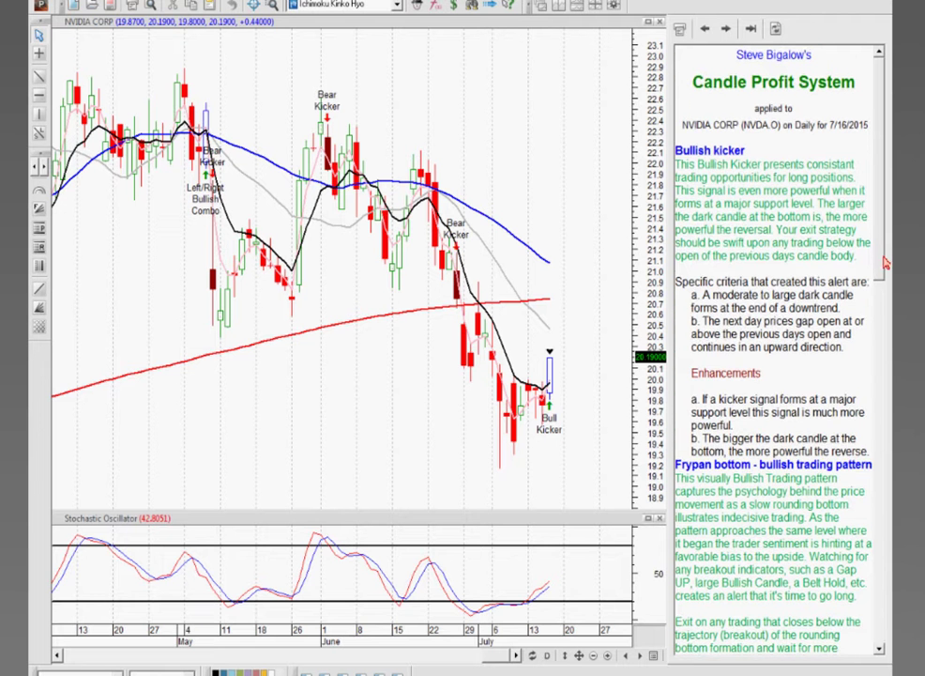
{"action": "scroll", "coordinate": [886, 264], "scroll_direction": "down", "scroll_amount": 5}
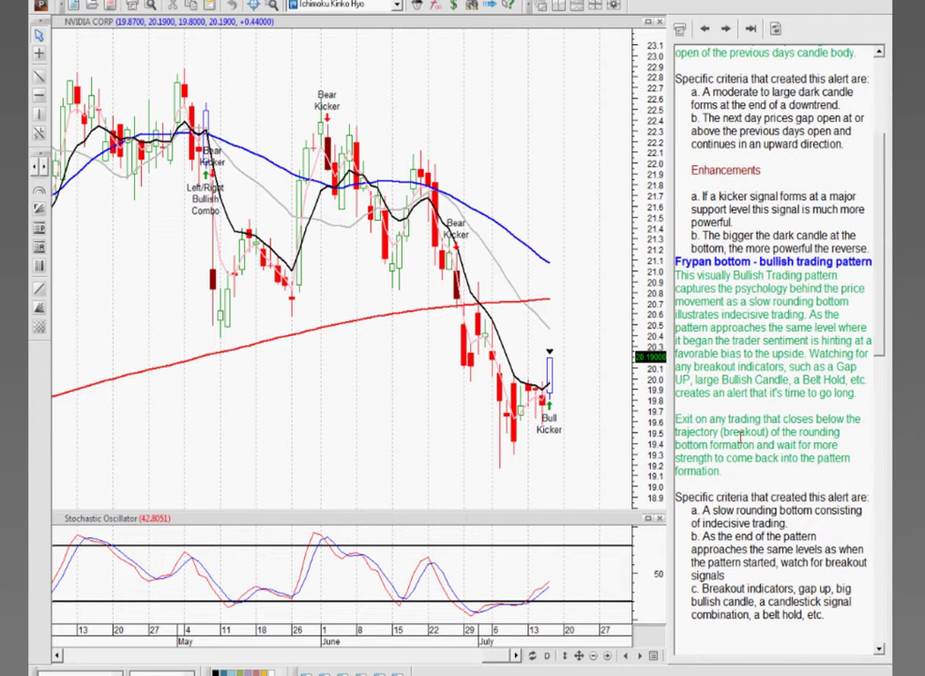
{"action": "scroll", "coordinate": [741, 437], "scroll_direction": "up", "scroll_amount": 1}
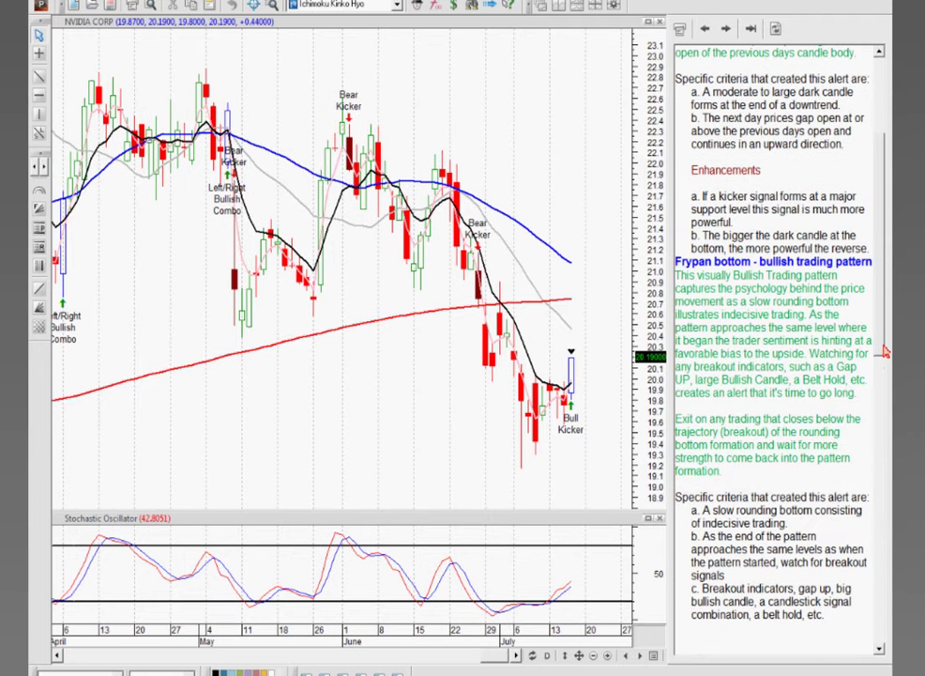
{"action": "left_click_drag", "start_coordinate": [884, 352], "coordinate": [877, 563]}
{"action": "left_click", "coordinate": [608, 399]}
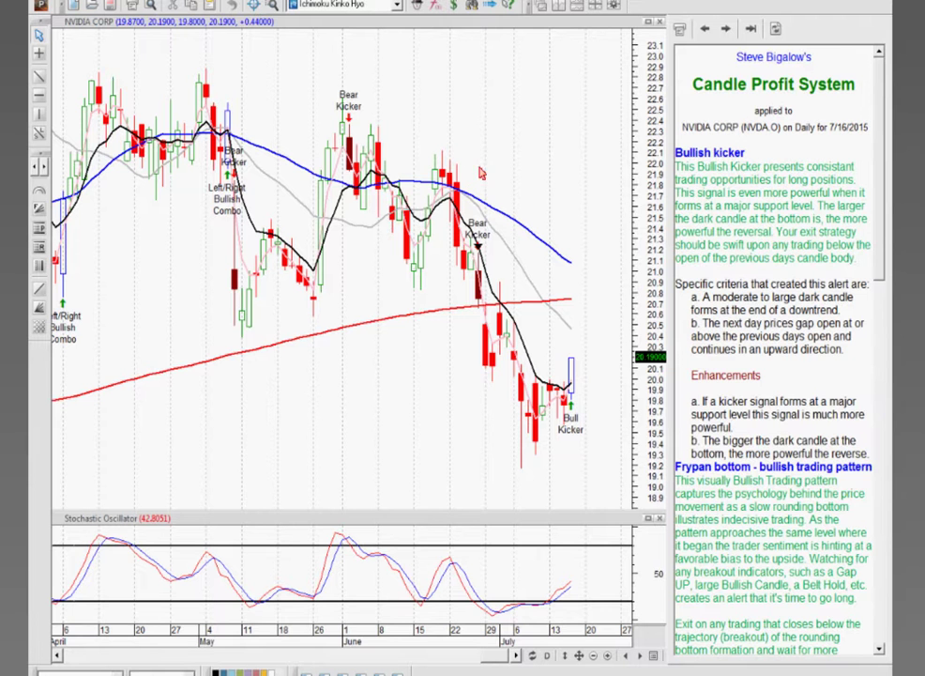
{"action": "left_click", "coordinate": [478, 252]}
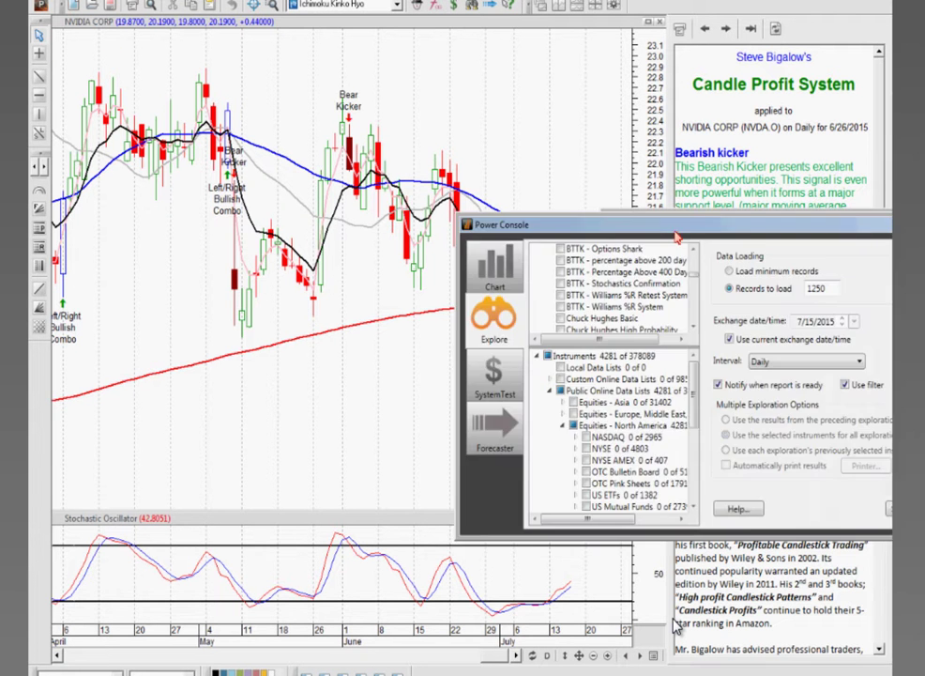
Maximize the Power Console and add CPS - Power Signals, CPS - Doji Dynamite and CPS - J Hook Patterns to the selected explorations
{"action": "left_click_drag", "start_coordinate": [676, 237], "coordinate": [320, 389]}
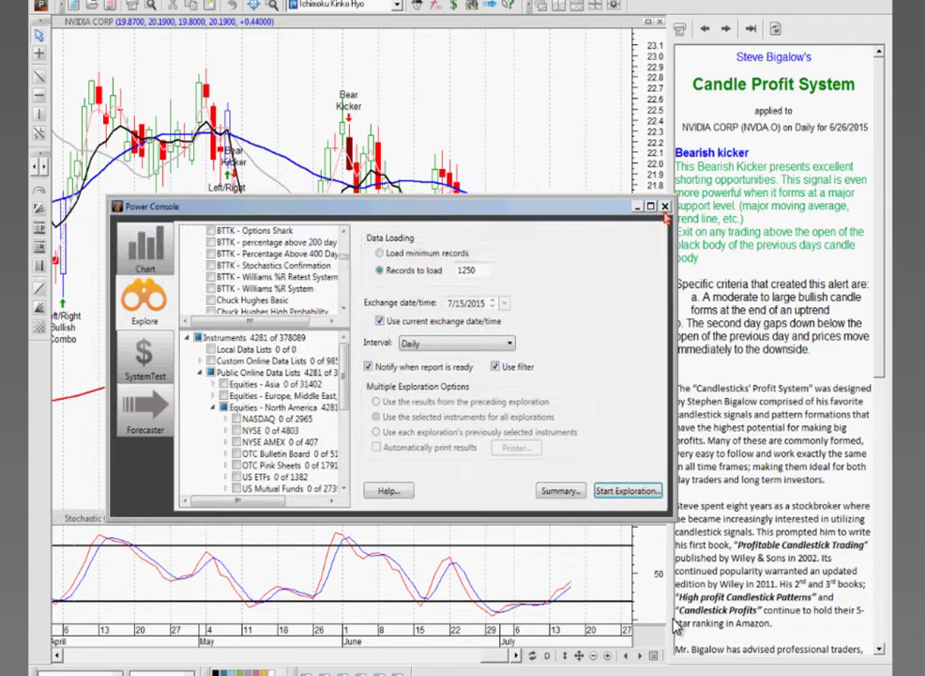
{"action": "double_click", "coordinate": [319, 389]}
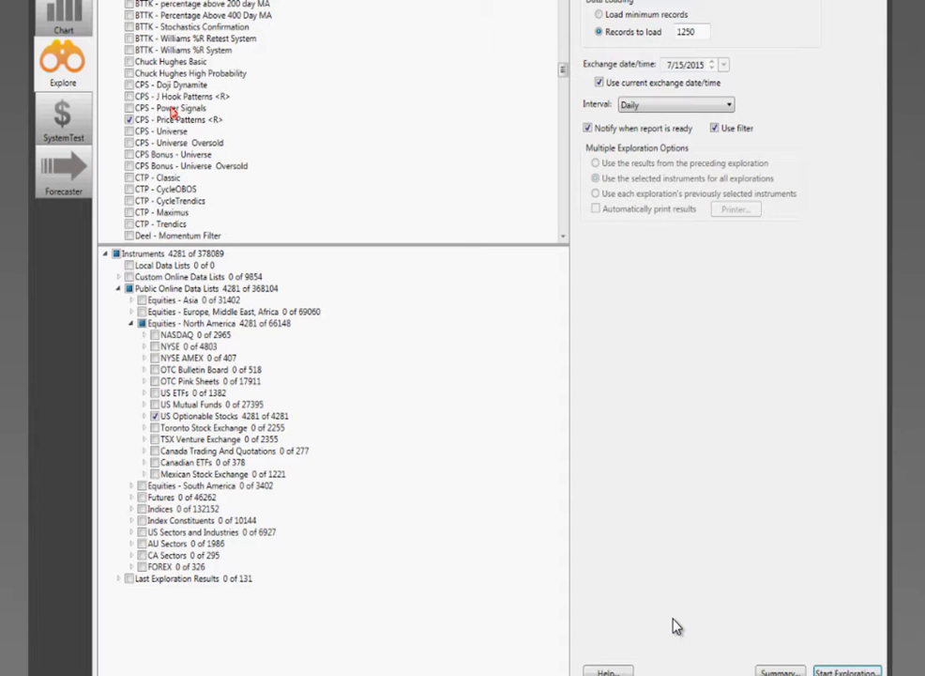
{"action": "left_click", "coordinate": [179, 110]}
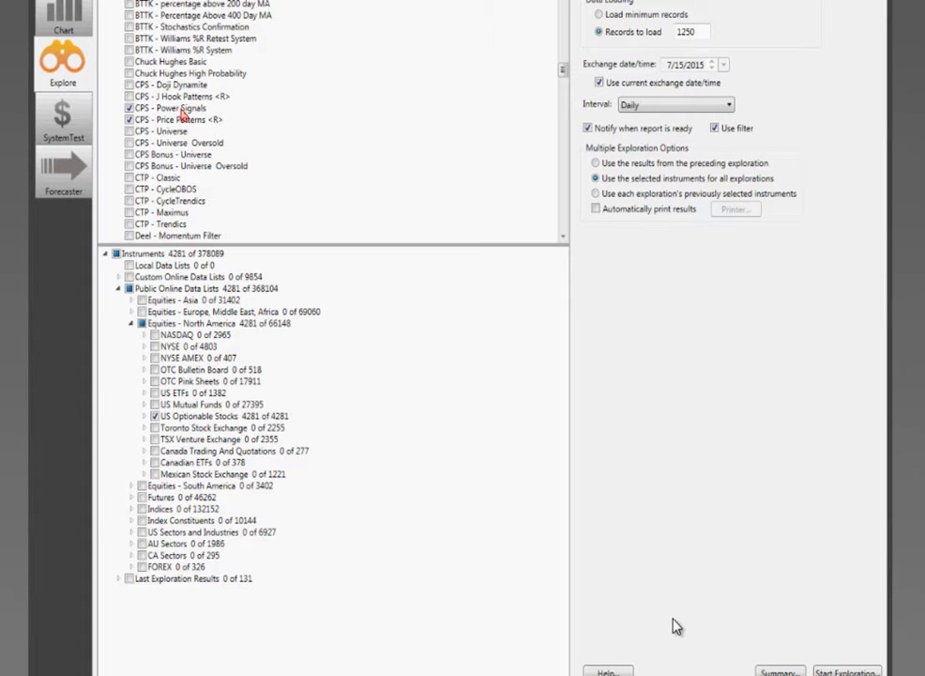
{"action": "left_click", "coordinate": [131, 85]}
{"action": "left_click", "coordinate": [133, 97]}
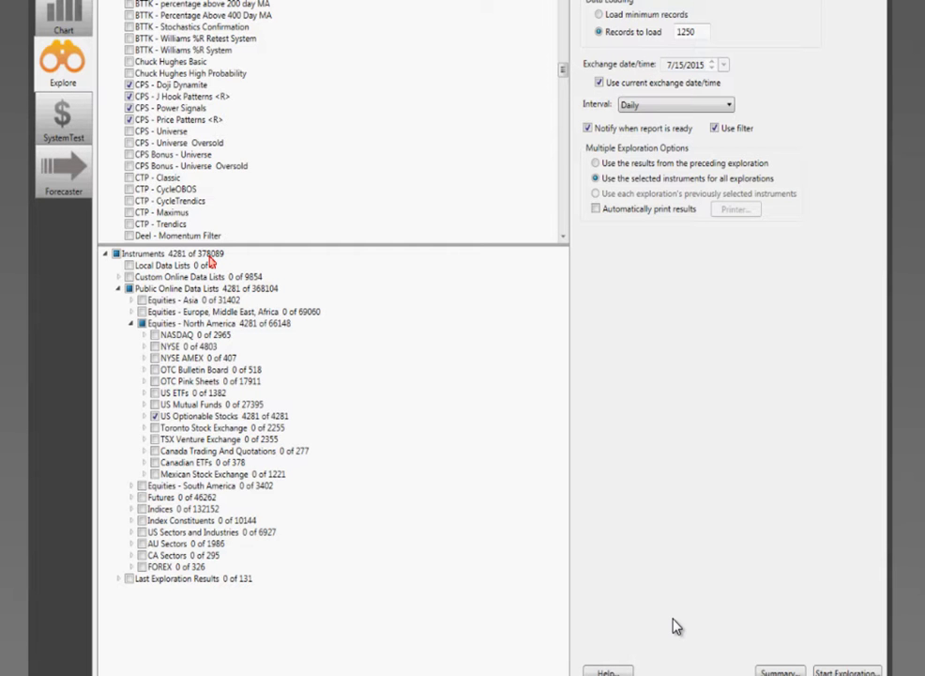
Try including the Singapore Exchange from the Asian equities, and remove it again
{"action": "left_click", "coordinate": [131, 300]}
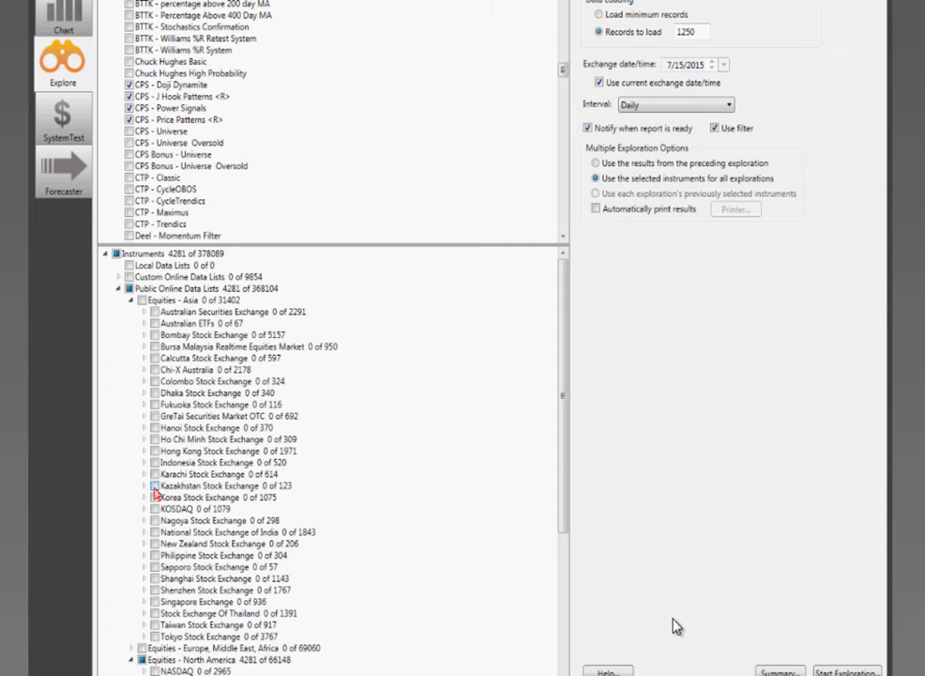
{"action": "left_click", "coordinate": [153, 602]}
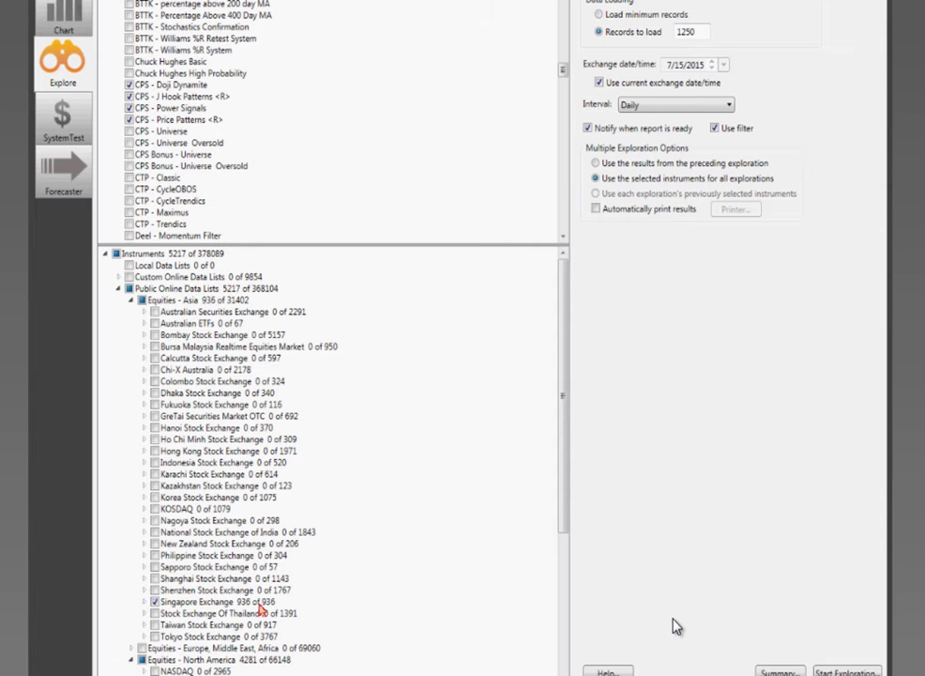
{"action": "left_click", "coordinate": [155, 601]}
{"action": "left_click", "coordinate": [131, 299]}
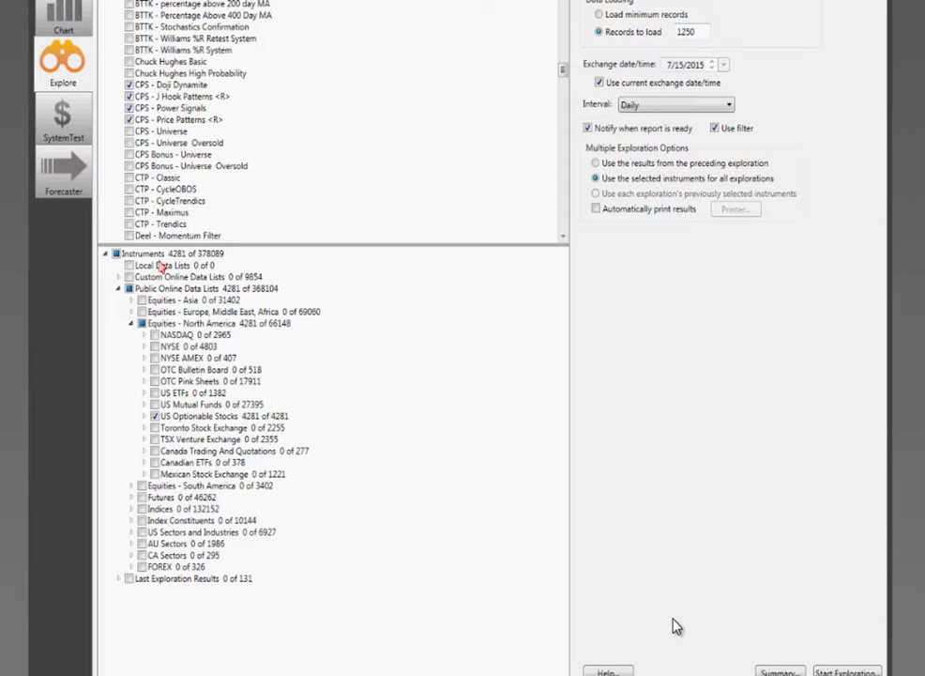
Leave only CPS - Price Patterns selected among the explorations and open its exploration report
{"action": "left_click", "coordinate": [129, 108]}
{"action": "left_click", "coordinate": [129, 84]}
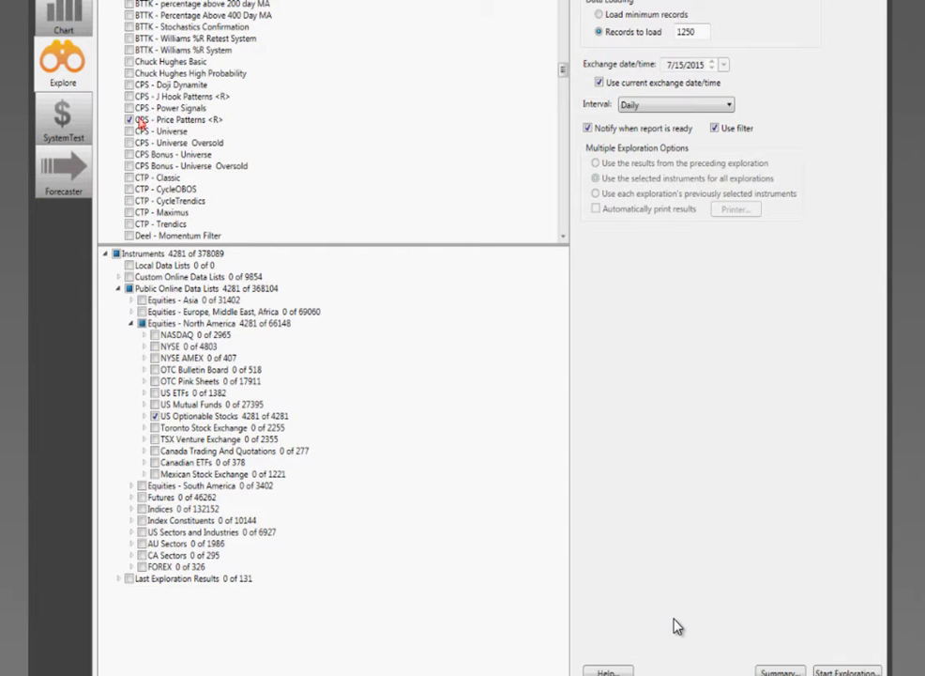
{"action": "left_click", "coordinate": [174, 122]}
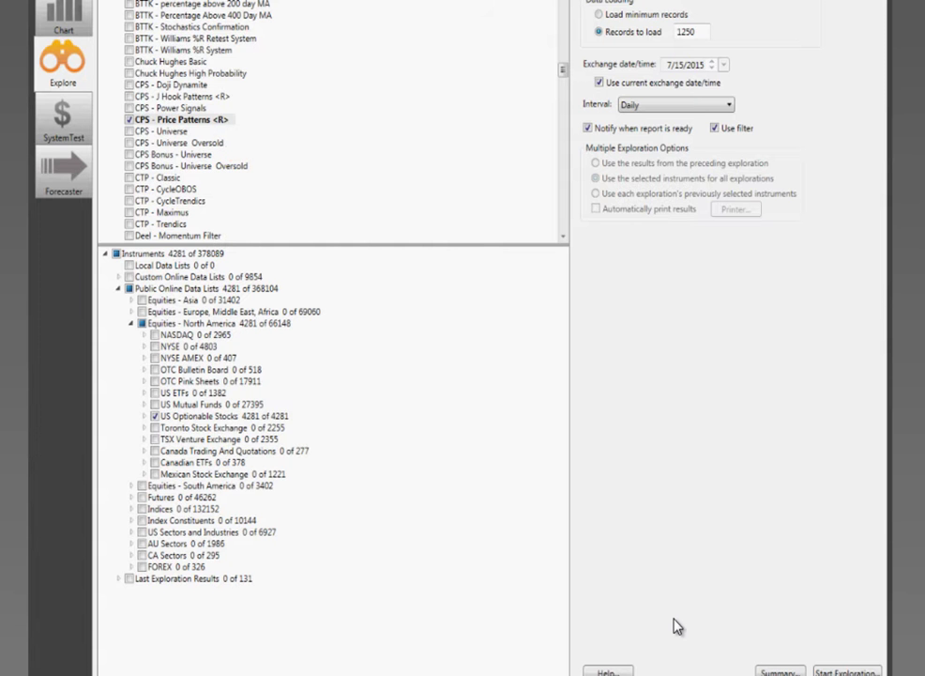
{"action": "left_click_drag", "start_coordinate": [785, 58], "coordinate": [215, 82]}
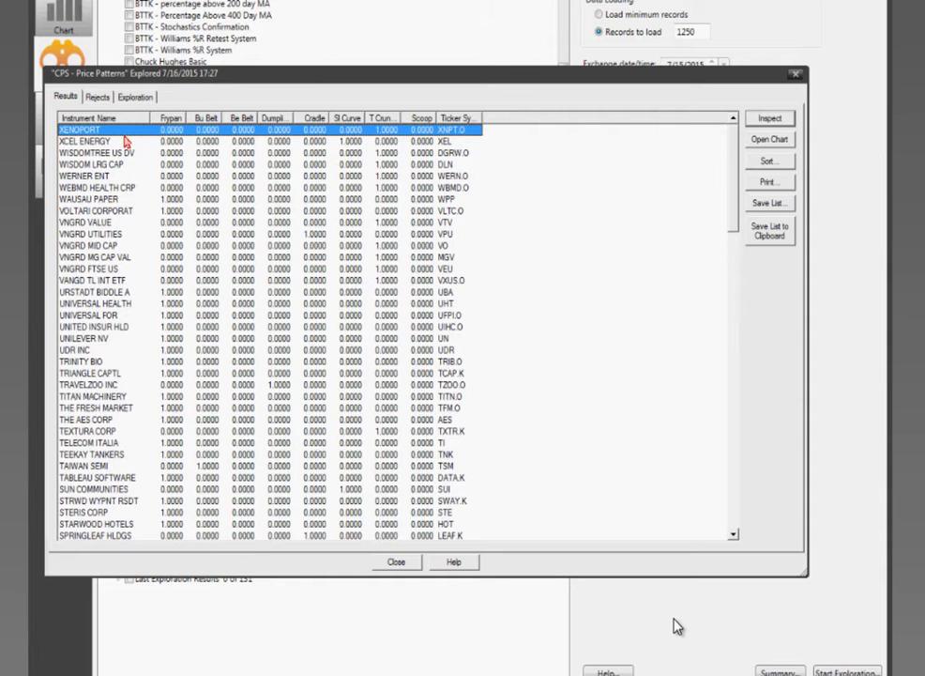
Look through the rejected instruments and their reasons for rejection in the Price Patterns report
{"action": "left_click", "coordinate": [97, 96]}
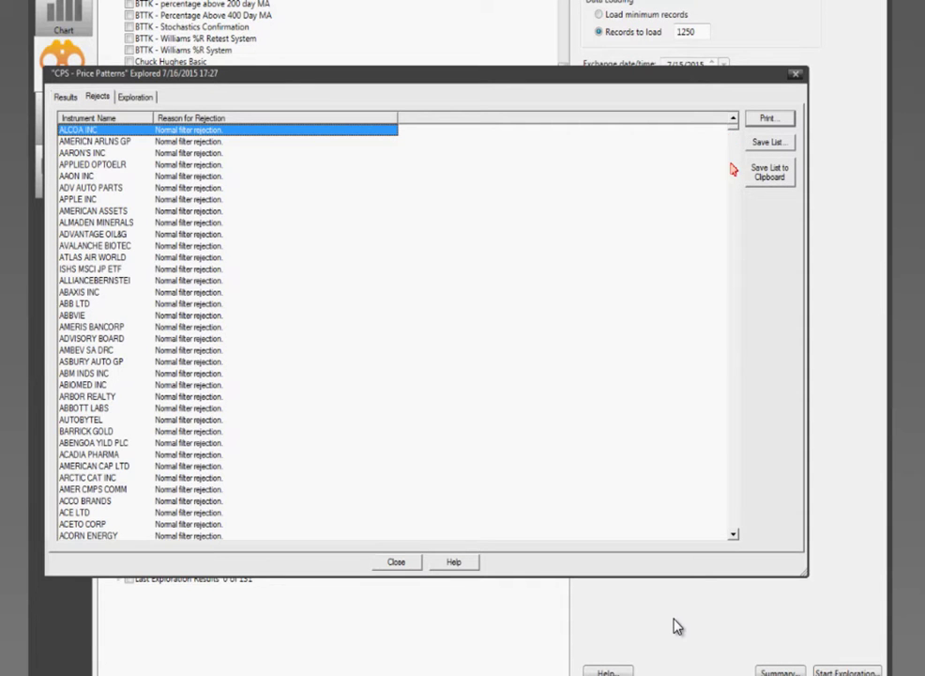
{"action": "left_click", "coordinate": [736, 517]}
{"action": "left_click_drag", "start_coordinate": [736, 518], "coordinate": [736, 517]}
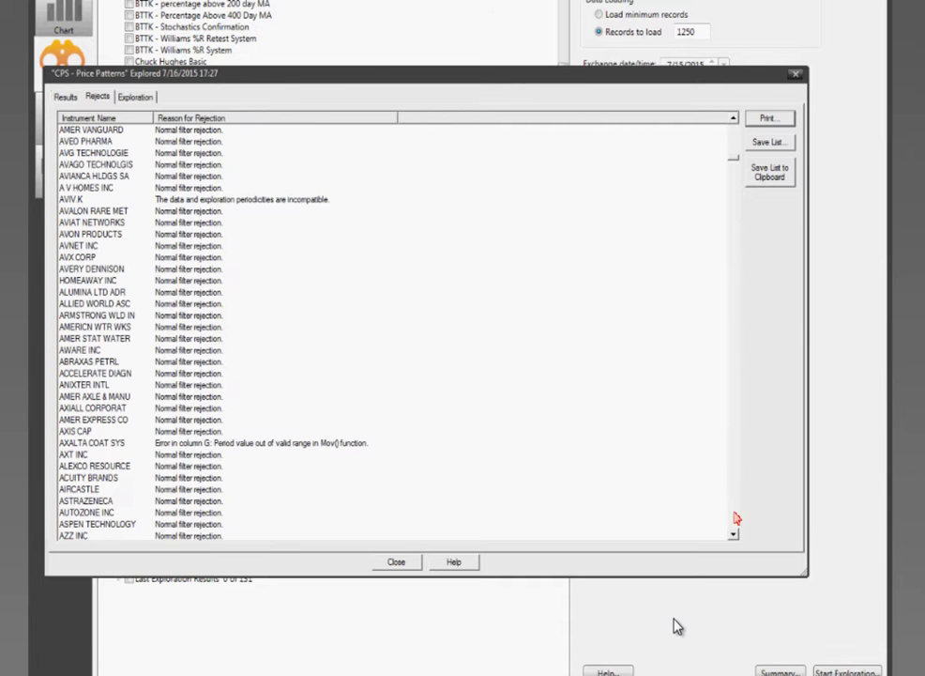
Sort the exploration results by the Frypan column and inspect the dated column data of NVIDIA CORP
{"action": "left_click", "coordinate": [58, 98]}
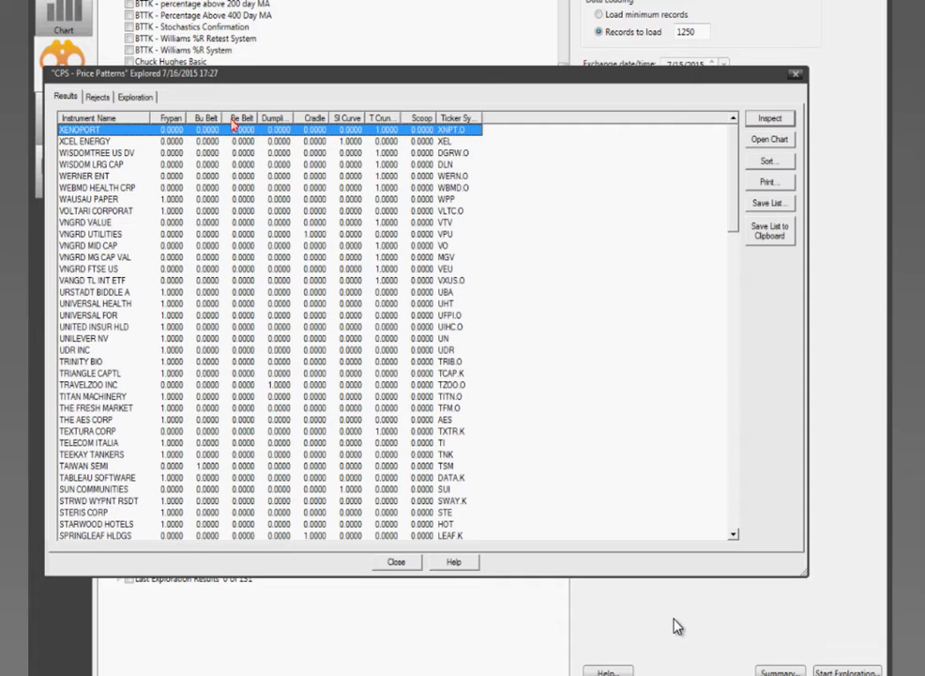
{"action": "left_click", "coordinate": [171, 120]}
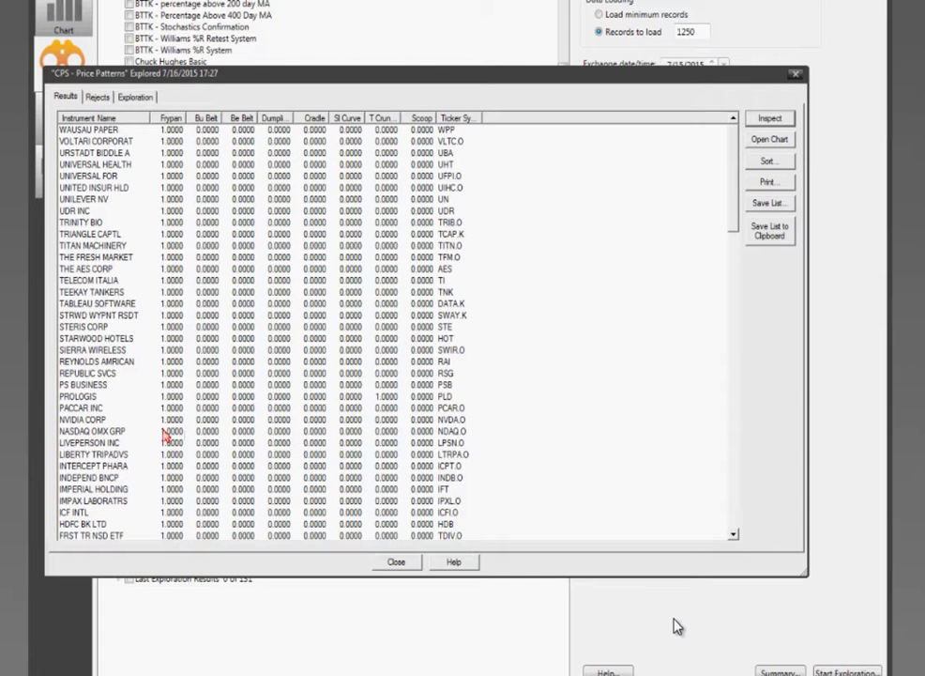
{"action": "left_click", "coordinate": [75, 421]}
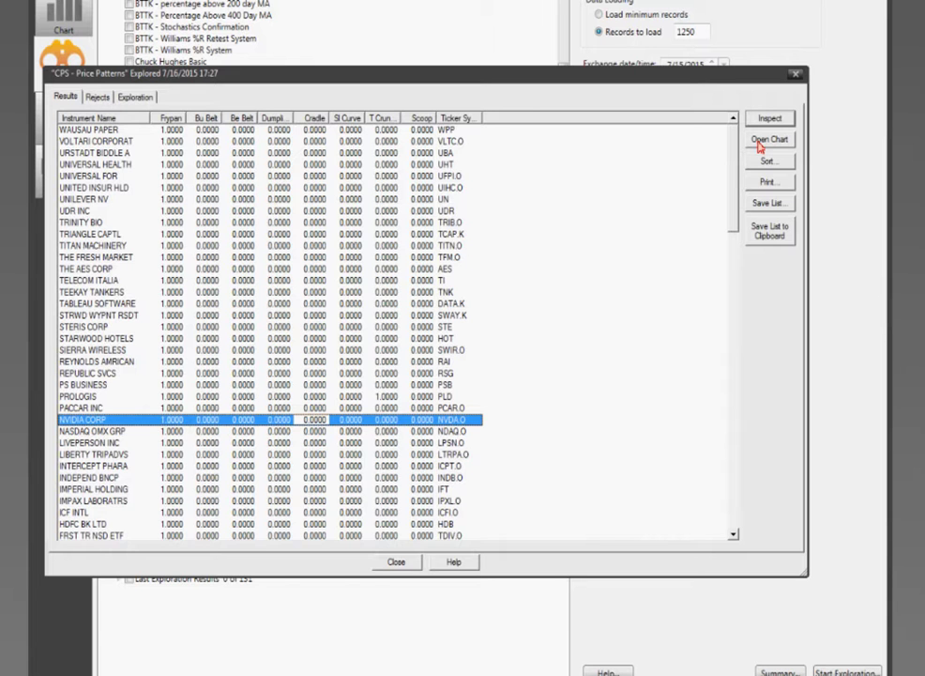
{"action": "left_click", "coordinate": [779, 206]}
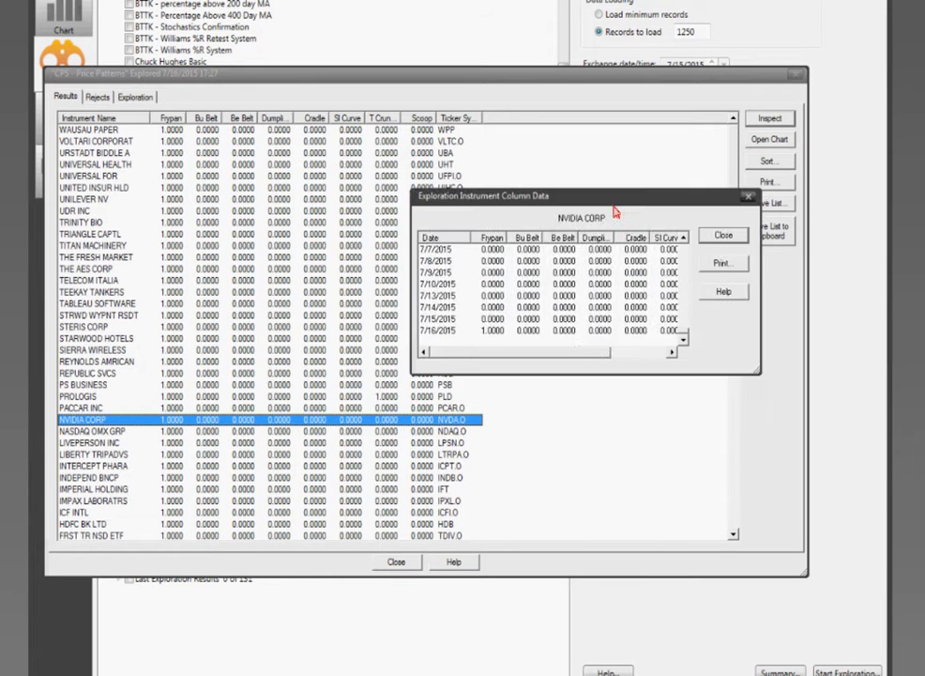
{"action": "left_click", "coordinate": [753, 199]}
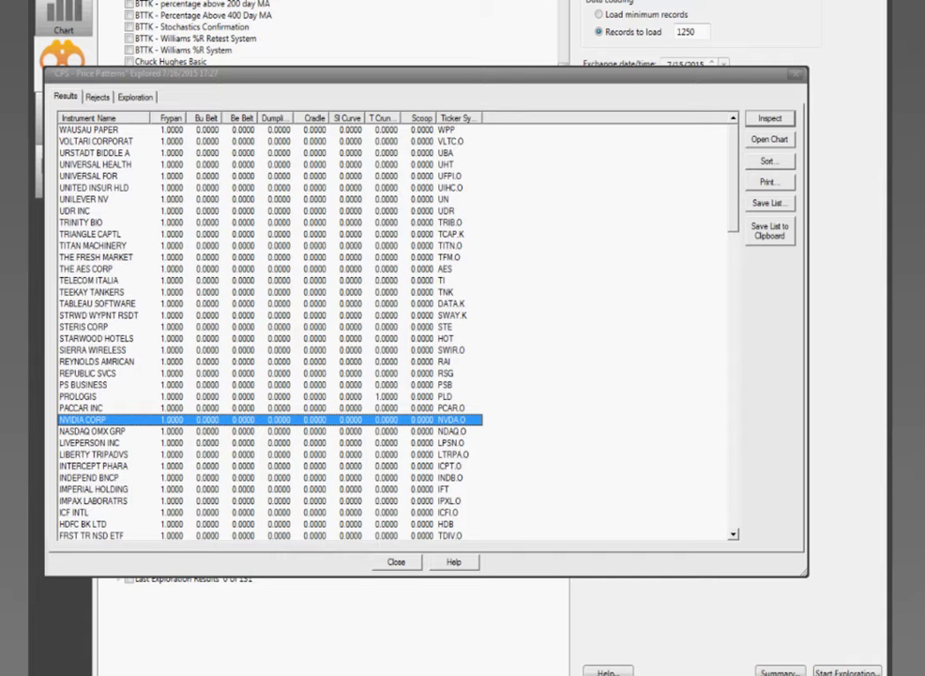
Move the Price Patterns report out of the way to uncover the explorations, instruments and data-loading options
{"action": "left_click", "coordinate": [198, 81]}
{"action": "left_click_drag", "start_coordinate": [198, 81], "coordinate": [356, 107]}
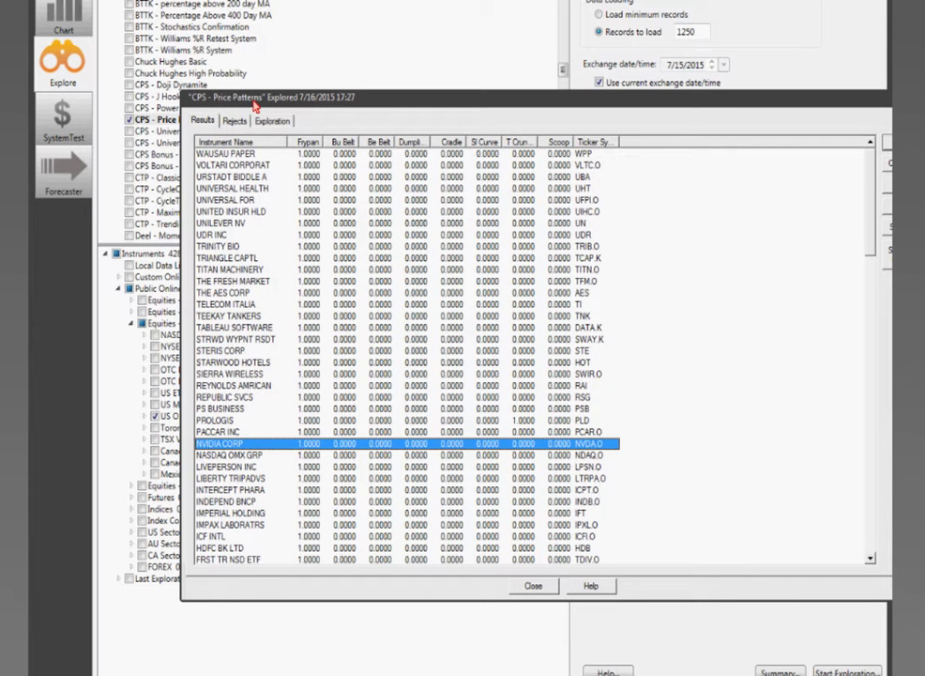
{"action": "left_click_drag", "start_coordinate": [374, 98], "coordinate": [214, 95]}
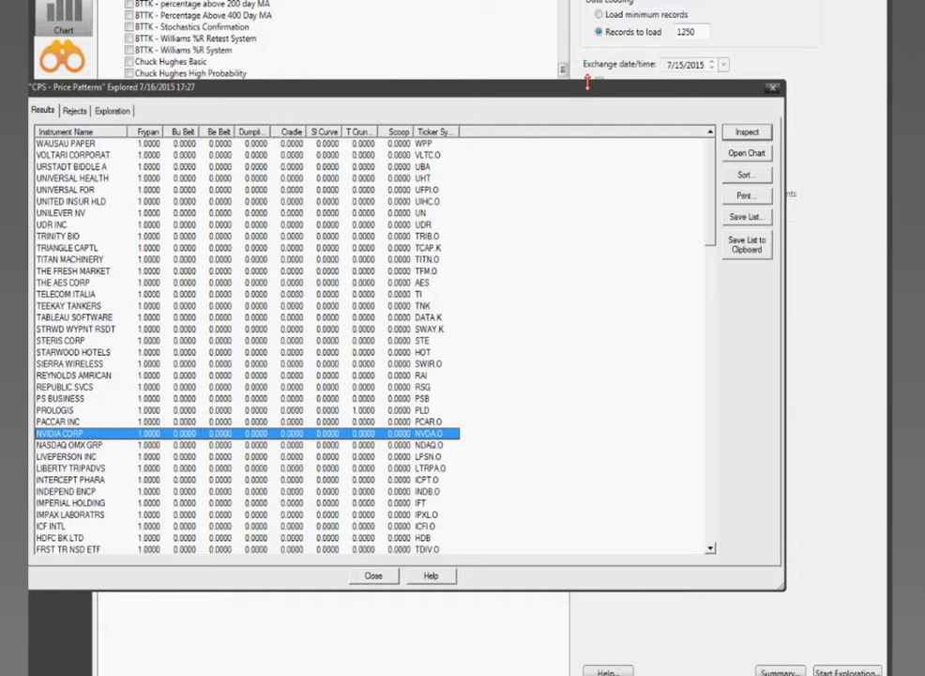
{"action": "left_click_drag", "start_coordinate": [585, 89], "coordinate": [650, 450]}
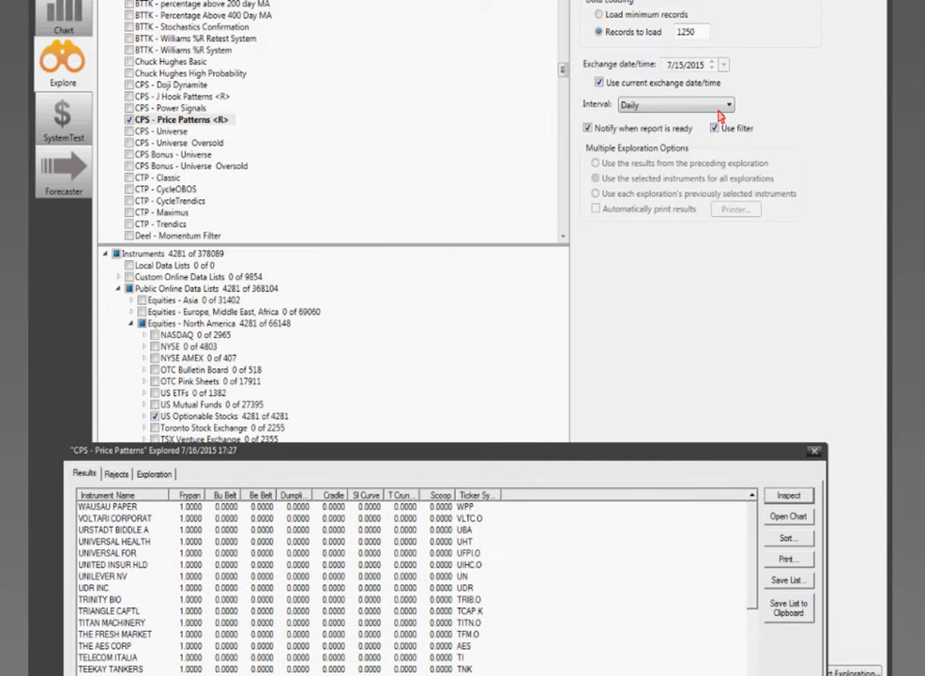
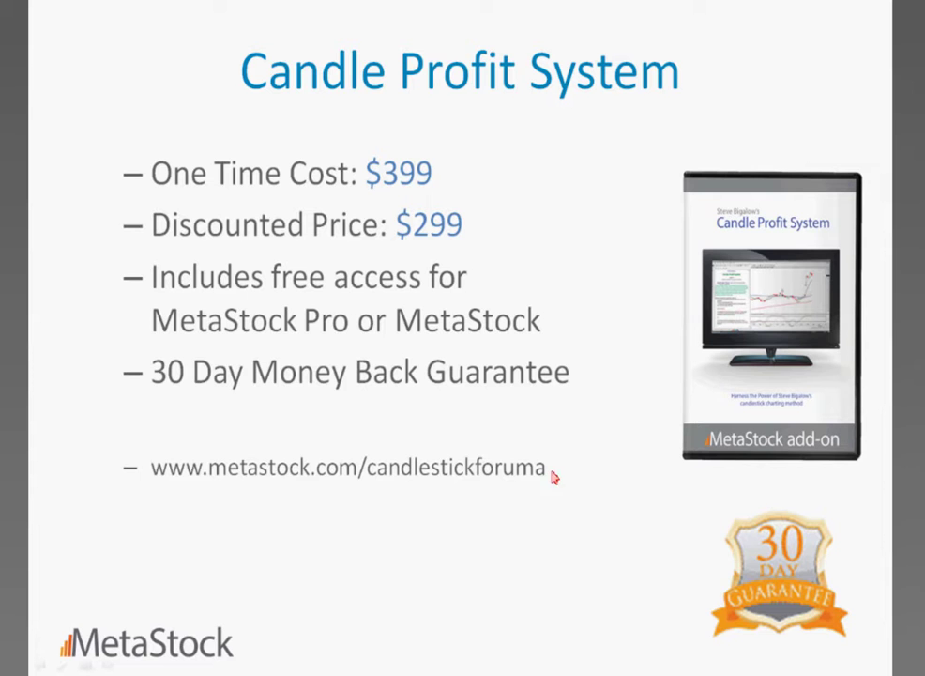
{"action": "left_click", "coordinate": [187, 480]}
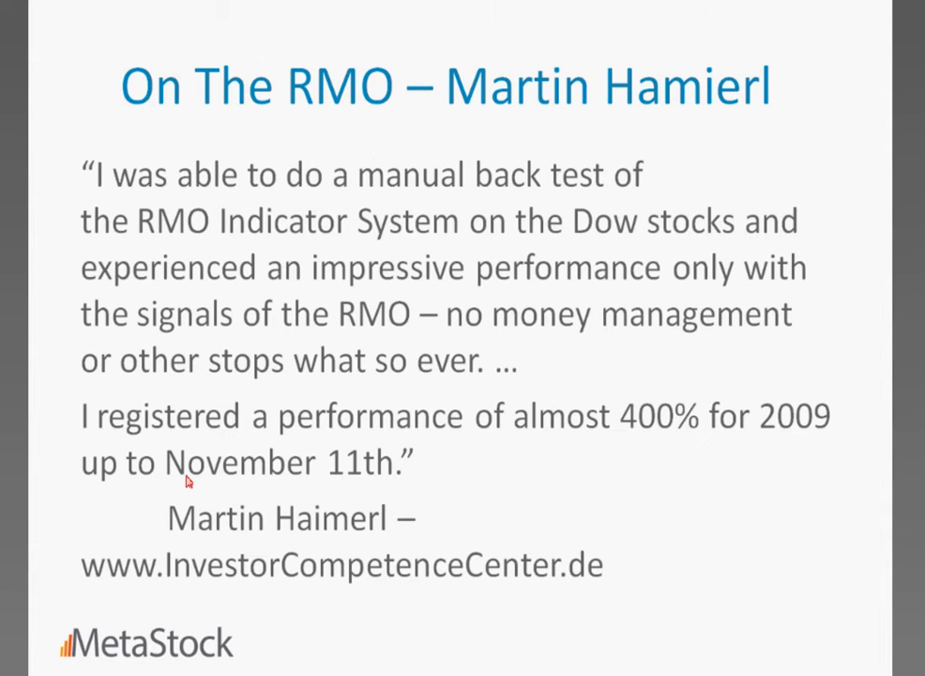
{"action": "left_click", "coordinate": [188, 481]}
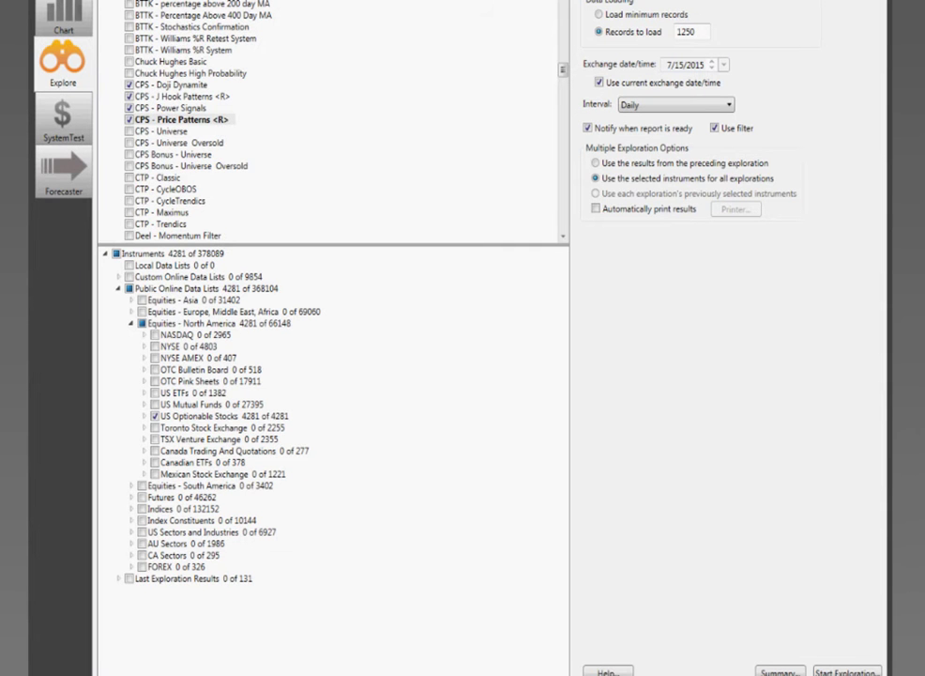
Switch to the web browser and load the Candle Profit System offer page at metastock.com/candlestickforum
{"action": "left_click_drag", "start_coordinate": [648, 152], "coordinate": [519, 12]}
{"action": "left_click", "coordinate": [713, 8]}
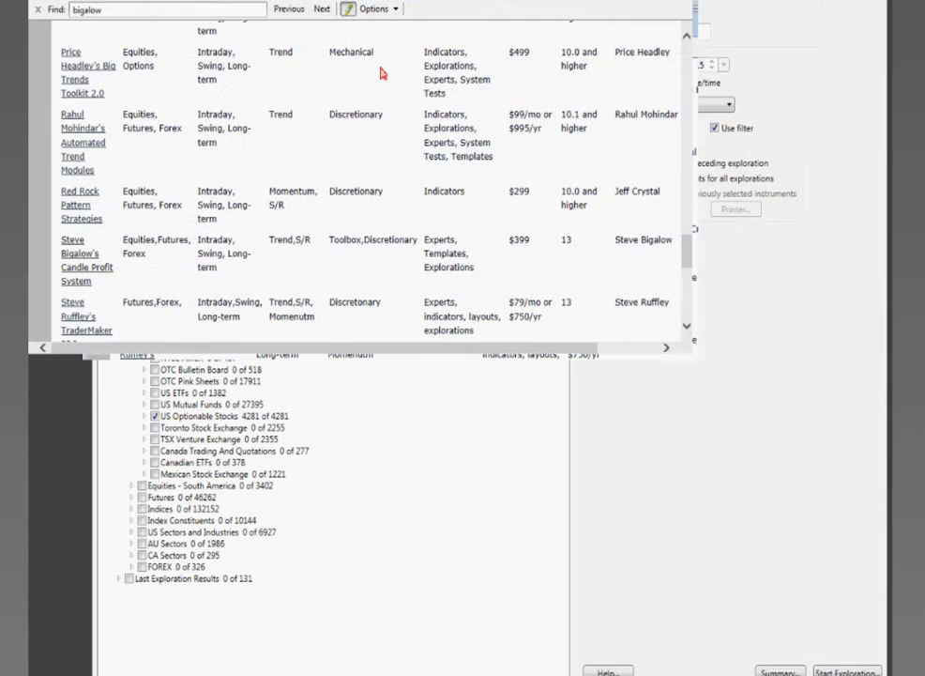
{"action": "scroll", "coordinate": [389, 172], "scroll_direction": "up", "scroll_amount": 2}
{"action": "key", "text": "alt+d"}
{"action": "type", "text": "metastock"}
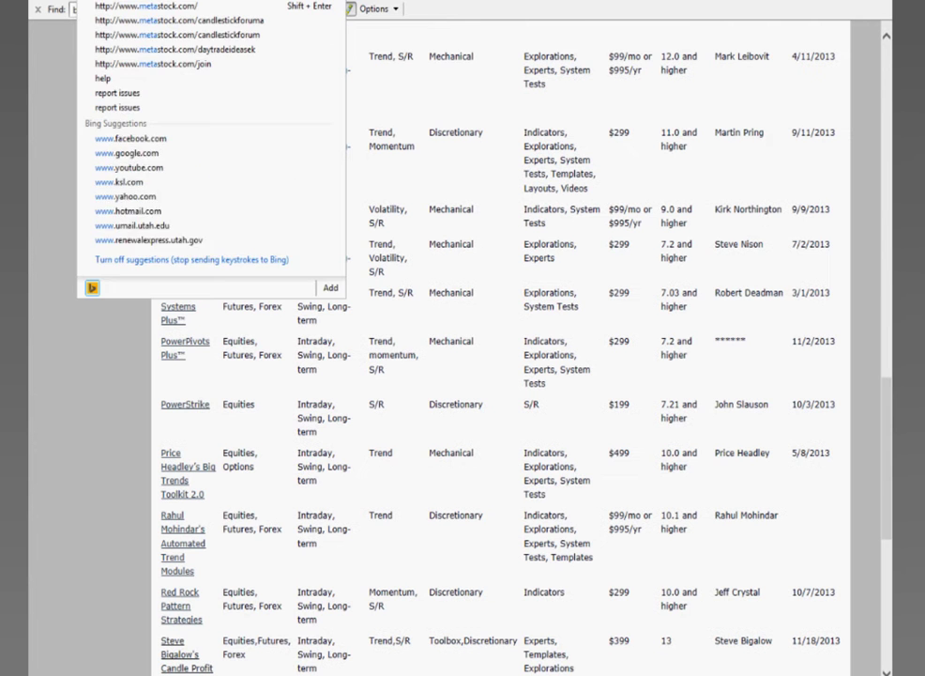
{"action": "type", "text": ".com/can"}
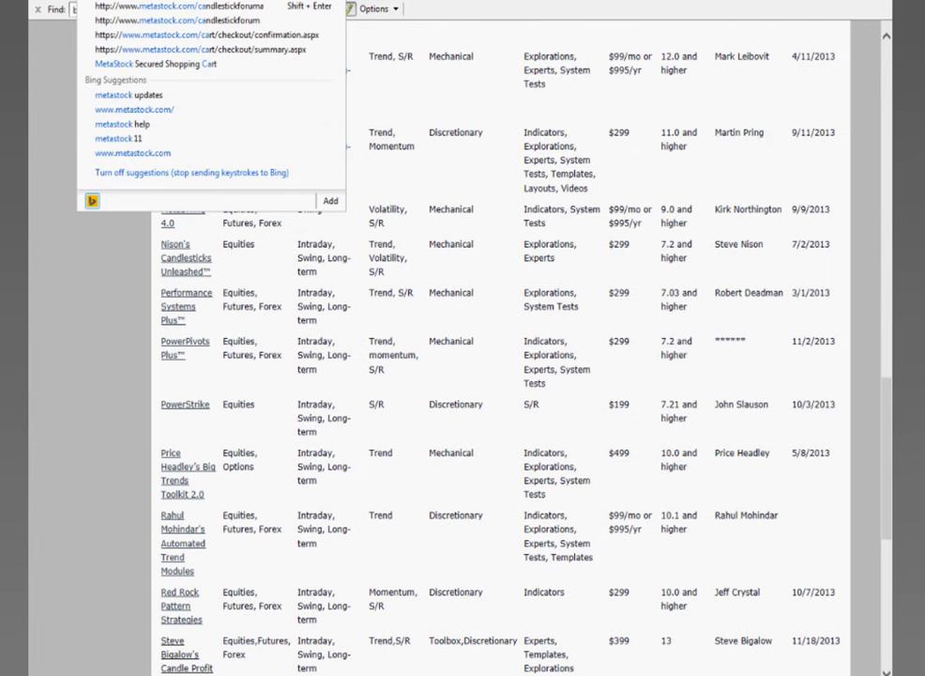
{"action": "type", "text": "dlestick"}
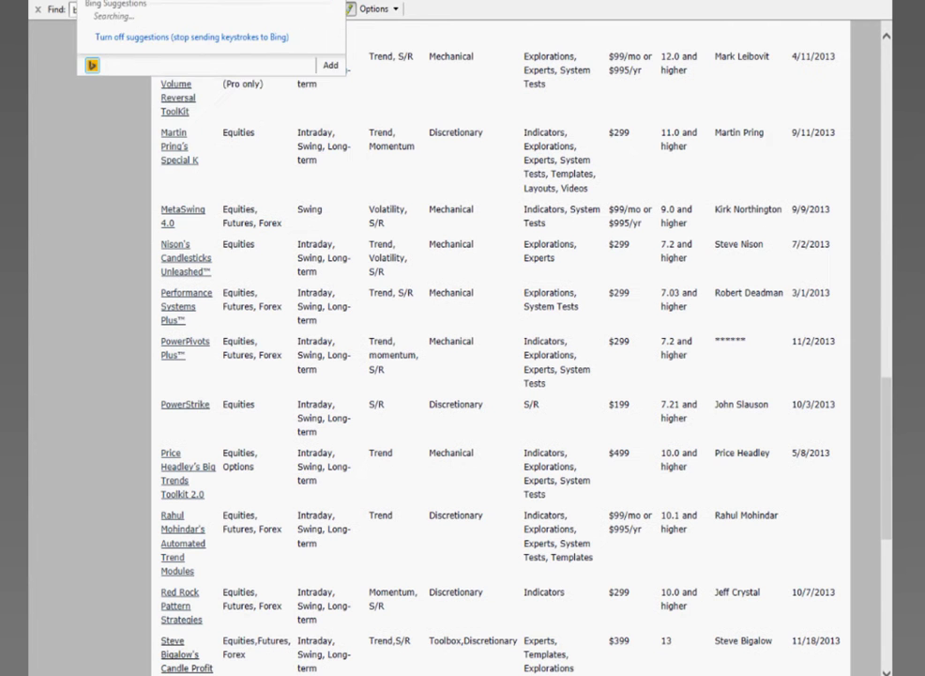
{"action": "type", "text": "forum"}
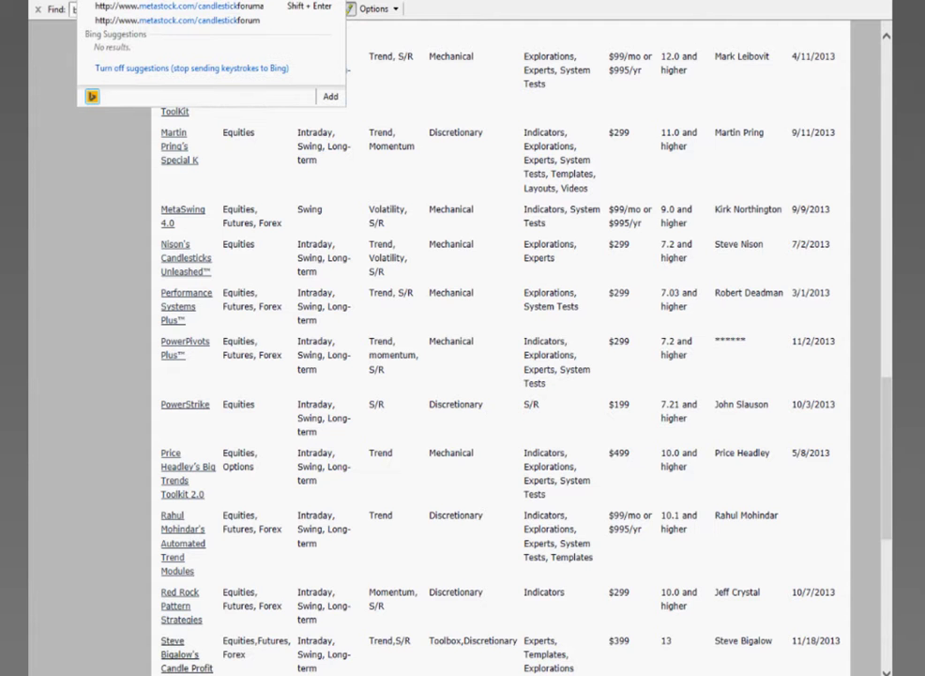
{"action": "key", "text": "Return"}
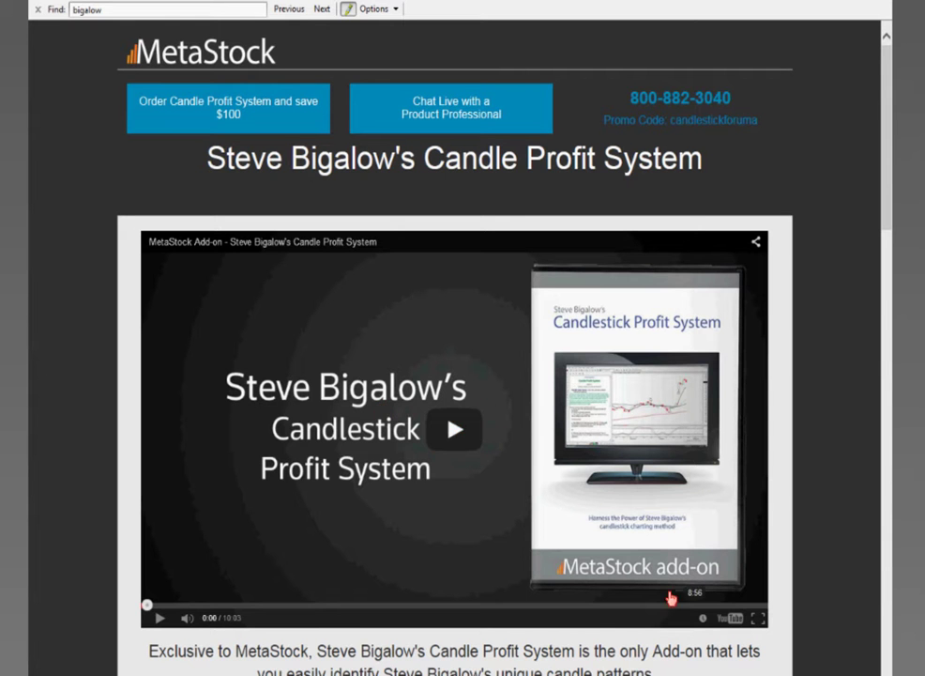
Review the offer page down to the Candle Profit System price, the MetaStock subscription options and the ordering option
{"action": "scroll", "coordinate": [293, 341], "scroll_direction": "down", "scroll_amount": 2}
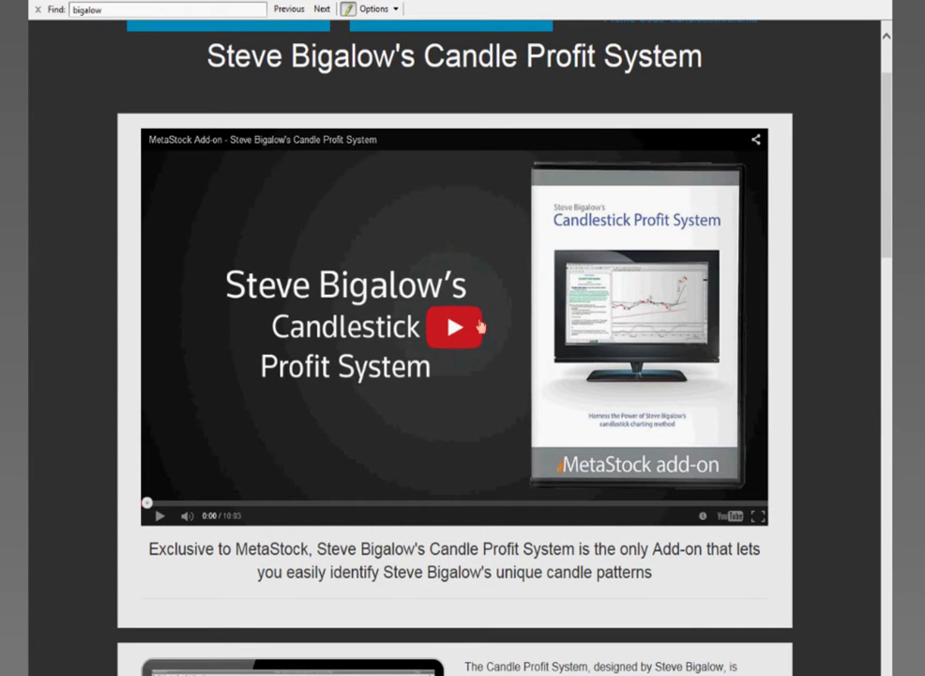
{"action": "scroll", "coordinate": [442, 463], "scroll_direction": "down", "scroll_amount": 2}
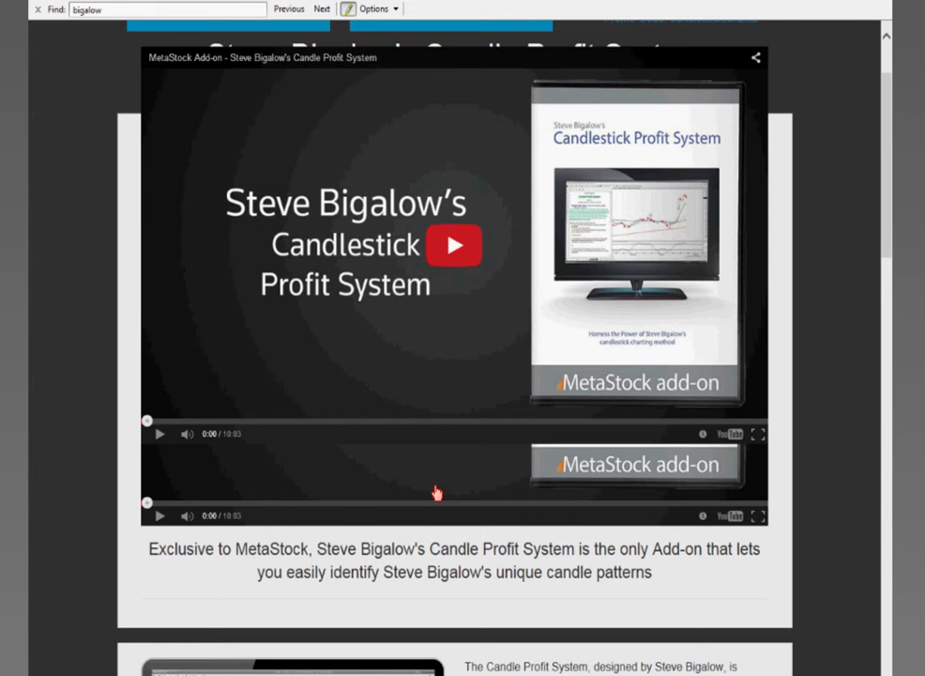
{"action": "scroll", "coordinate": [437, 493], "scroll_direction": "down", "scroll_amount": 15}
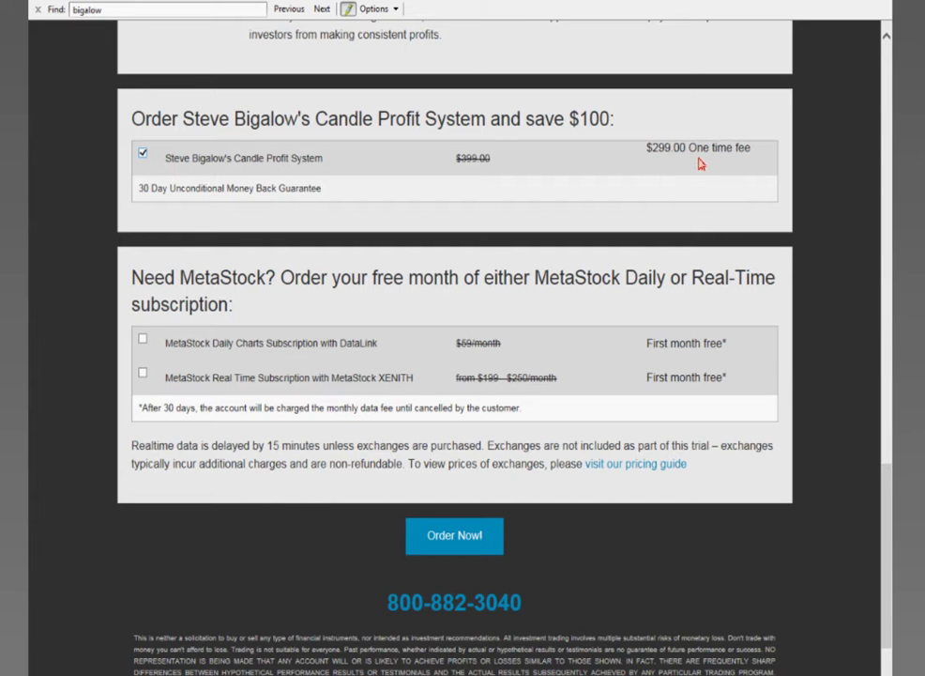
{"action": "left_click", "coordinate": [143, 340]}
{"action": "left_click", "coordinate": [141, 340]}
{"action": "left_click", "coordinate": [481, 542]}
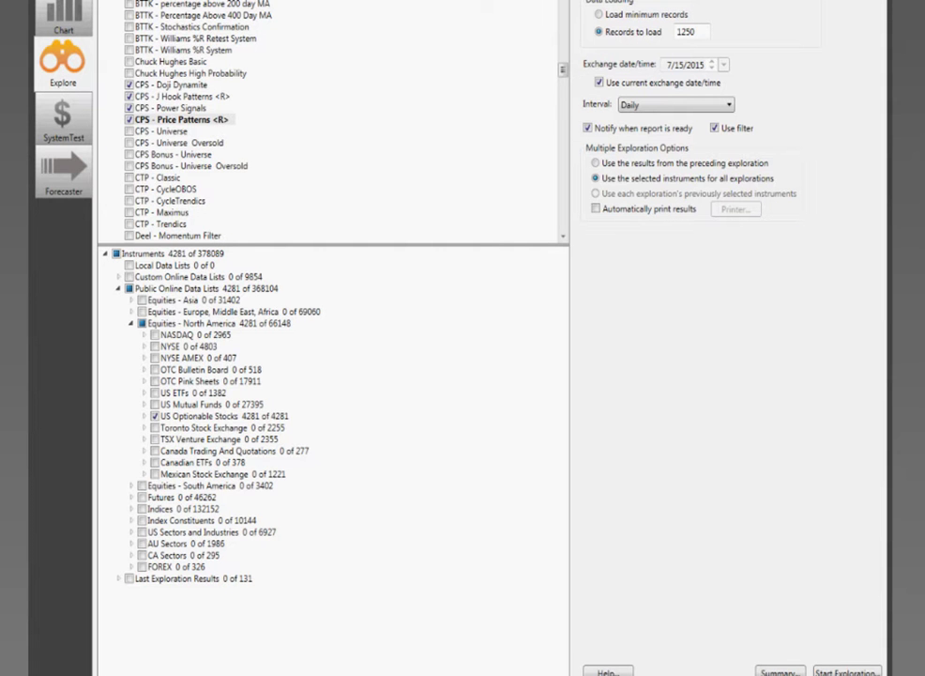
Return to MetaStock, view the exploration interval choices, and leave only CPS - J Hook Patterns selected
{"action": "left_click", "coordinate": [676, 104]}
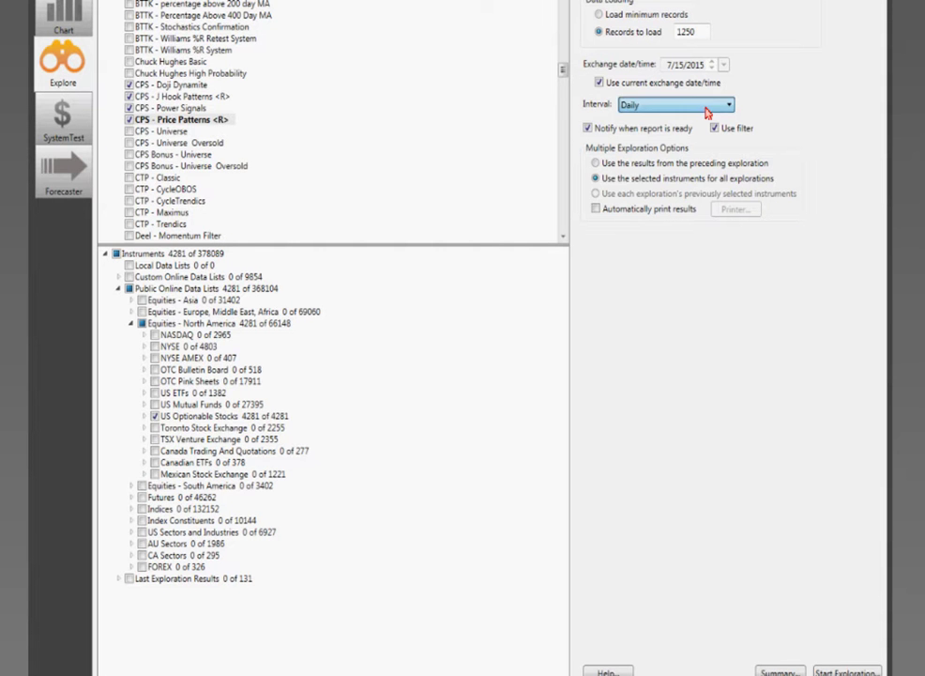
{"action": "left_click", "coordinate": [644, 185]}
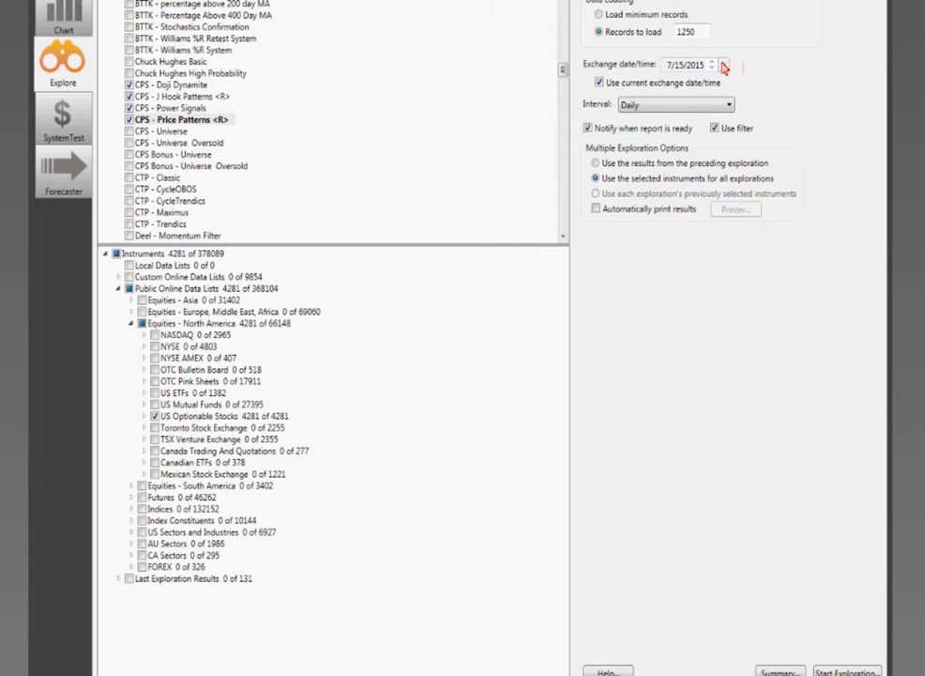
{"action": "left_click", "coordinate": [130, 96]}
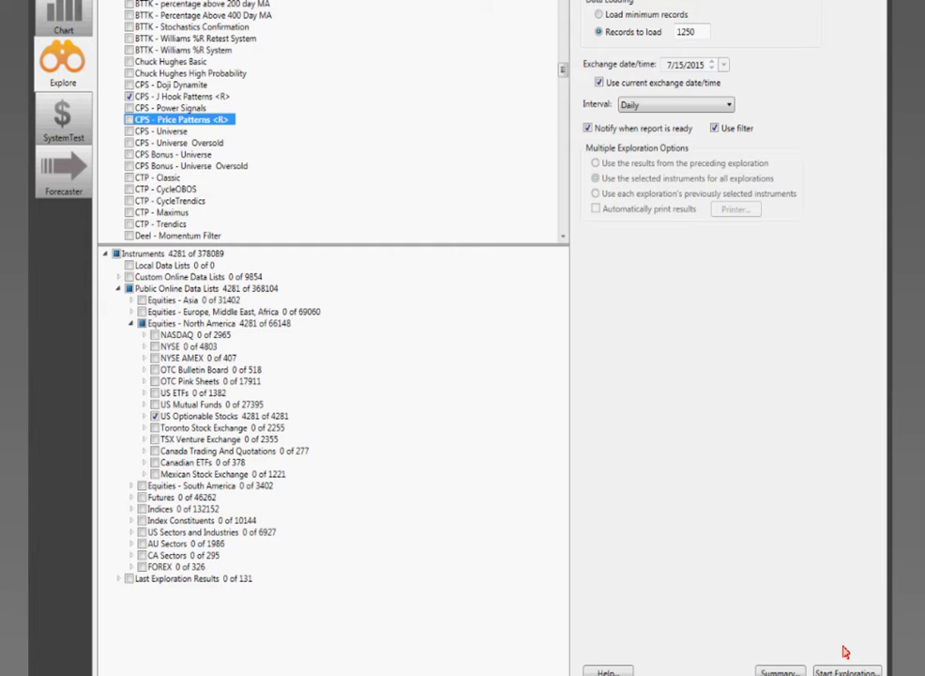
Open the CPS - Price Patterns report in a taller window and sort its results by the Frypan column
{"action": "left_click", "coordinate": [211, 123]}
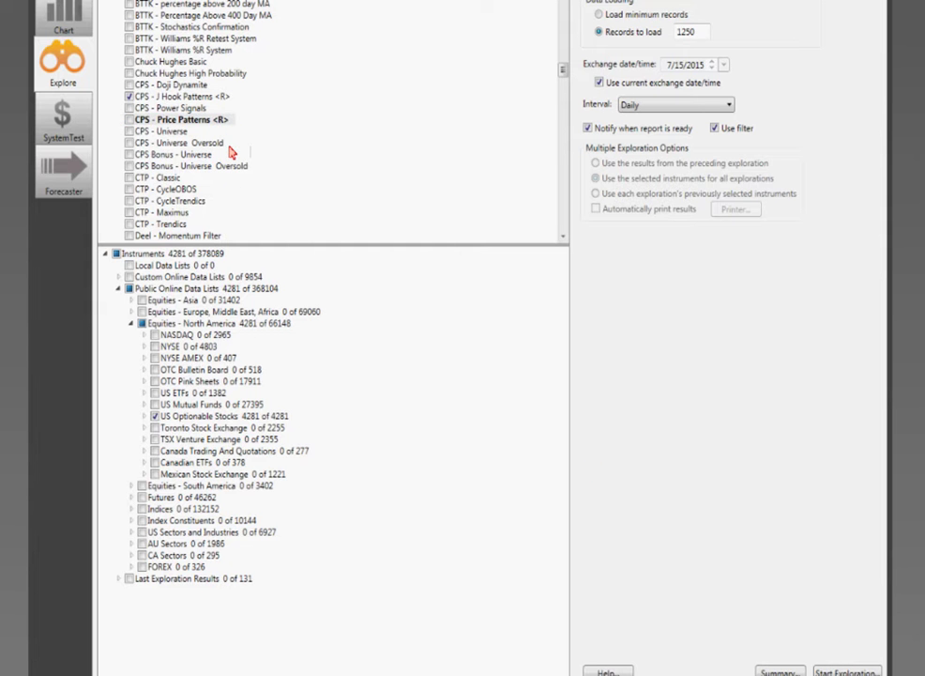
{"action": "left_click_drag", "start_coordinate": [338, 512], "coordinate": [325, 125]}
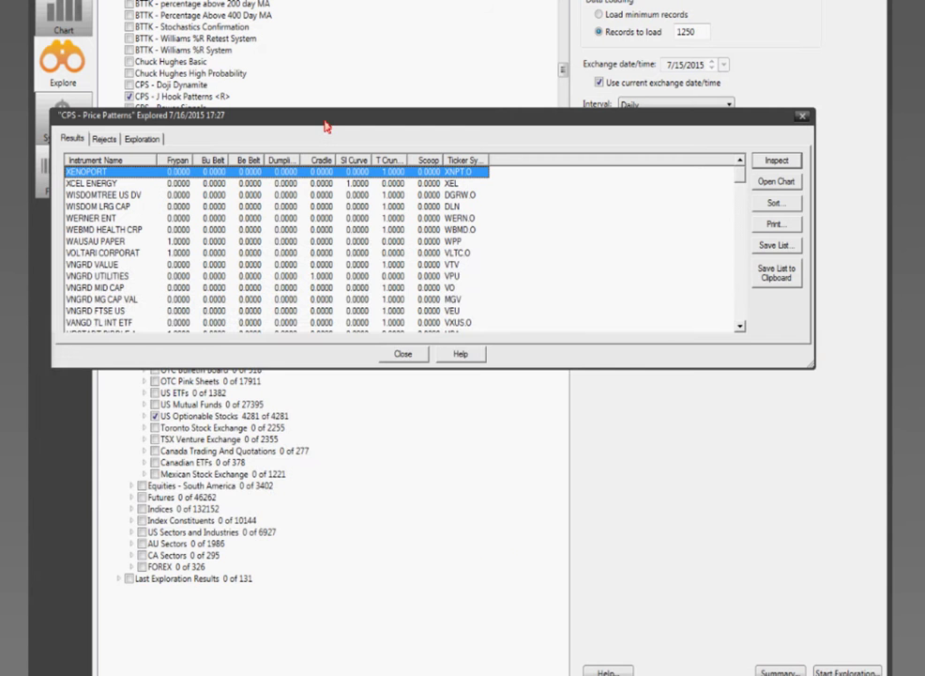
{"action": "left_click_drag", "start_coordinate": [812, 363], "coordinate": [822, 648]}
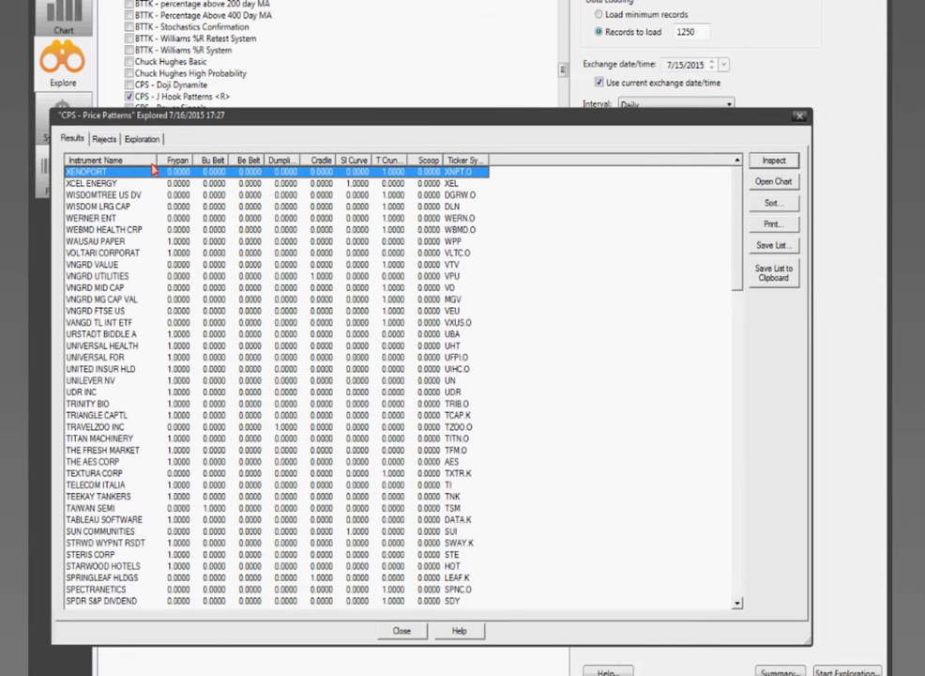
{"action": "left_click", "coordinate": [176, 162]}
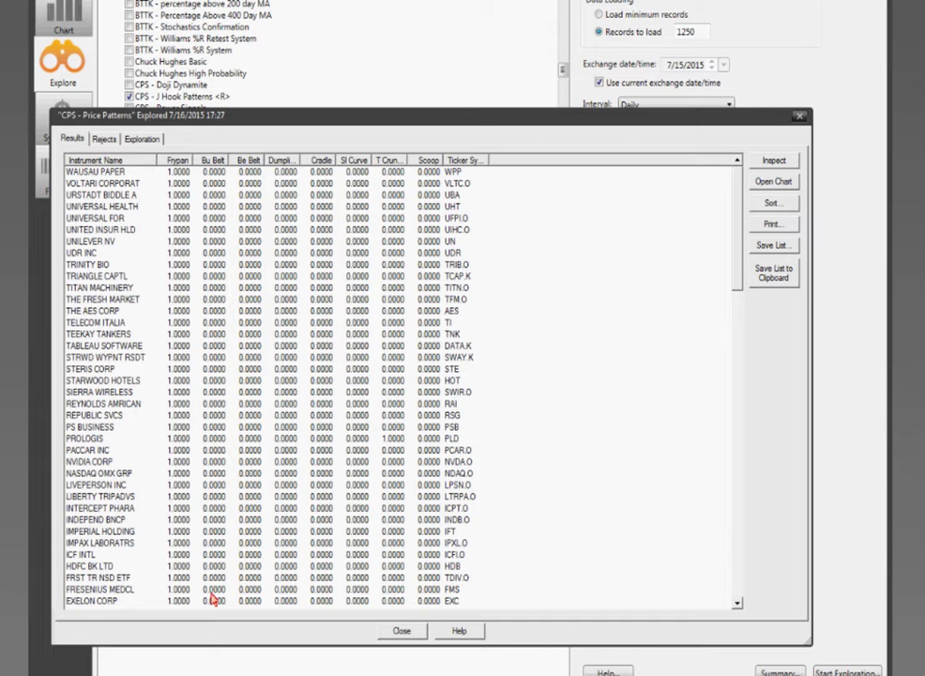
View the custom lists available for saving the exploration results, and close the Price Patterns report
{"action": "left_click", "coordinate": [770, 245]}
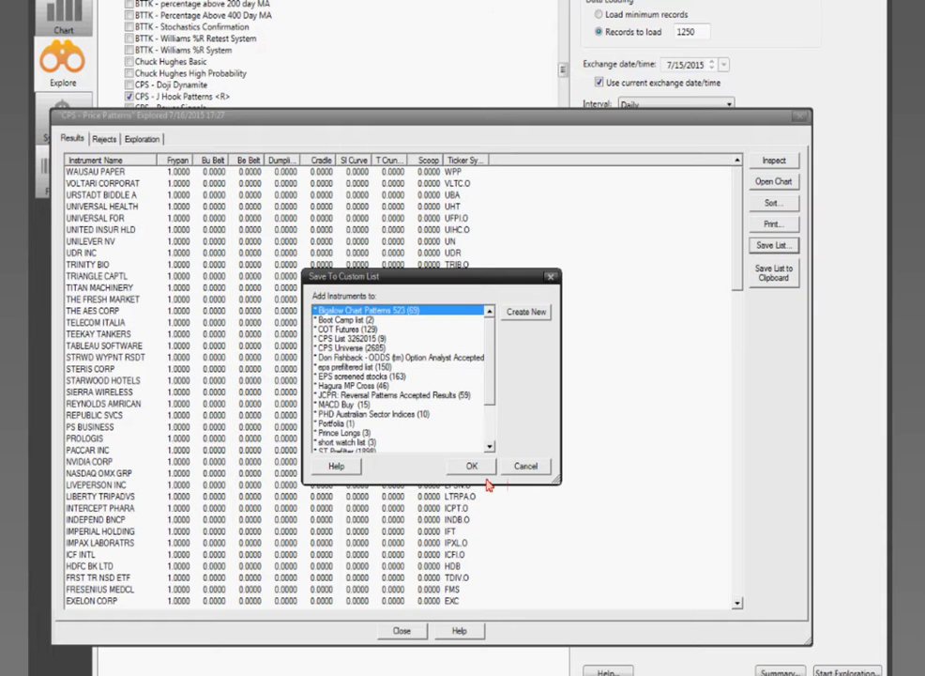
{"action": "left_click", "coordinate": [472, 465]}
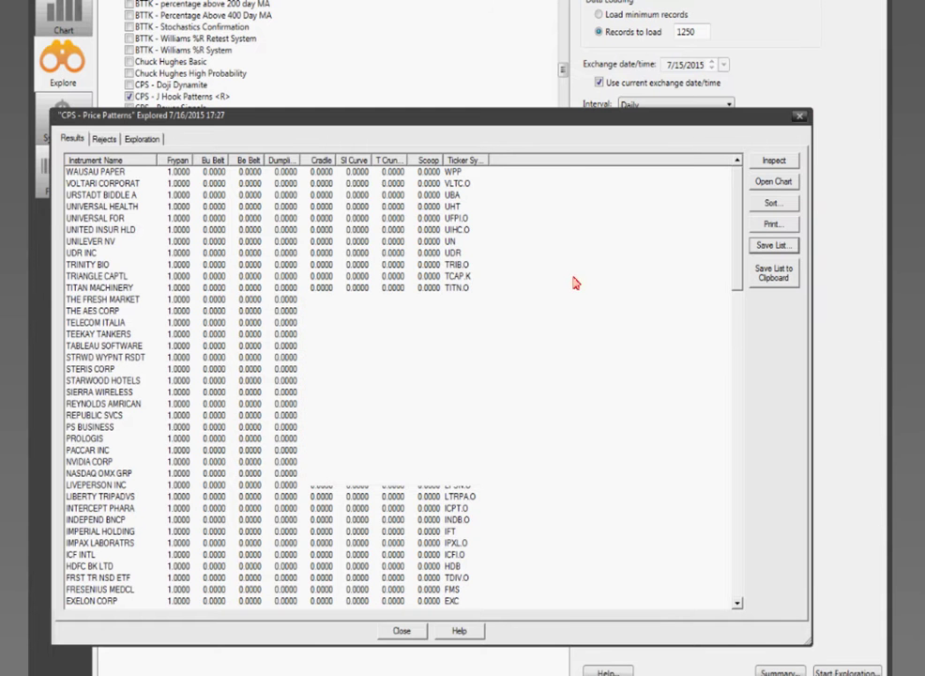
{"action": "left_click", "coordinate": [798, 113]}
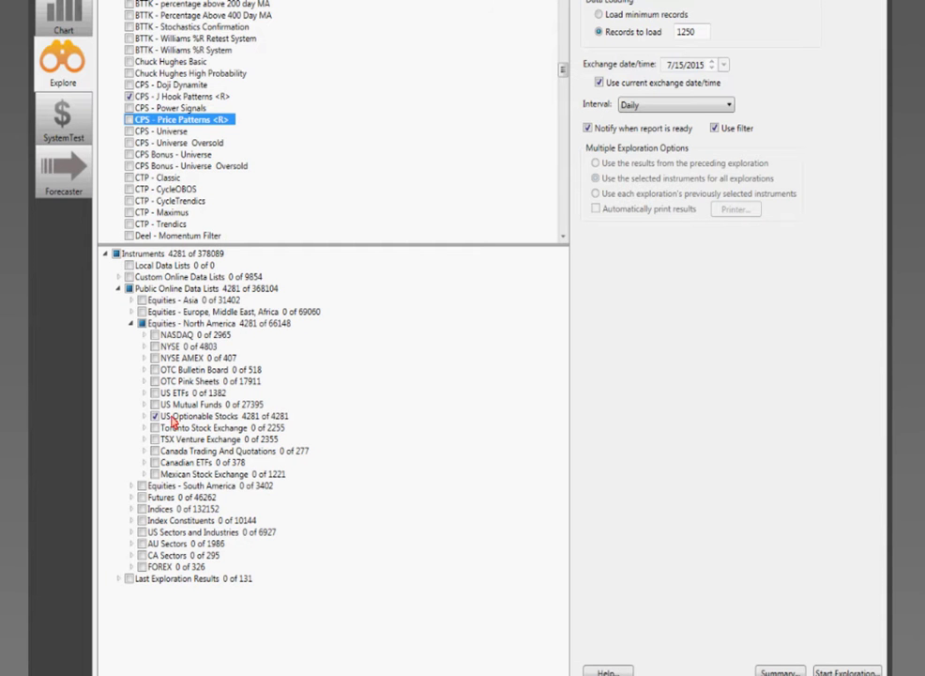
Deselect all instruments under Equities - North America and collapse that group
{"action": "left_click", "coordinate": [138, 334]}
{"action": "left_click", "coordinate": [141, 324]}
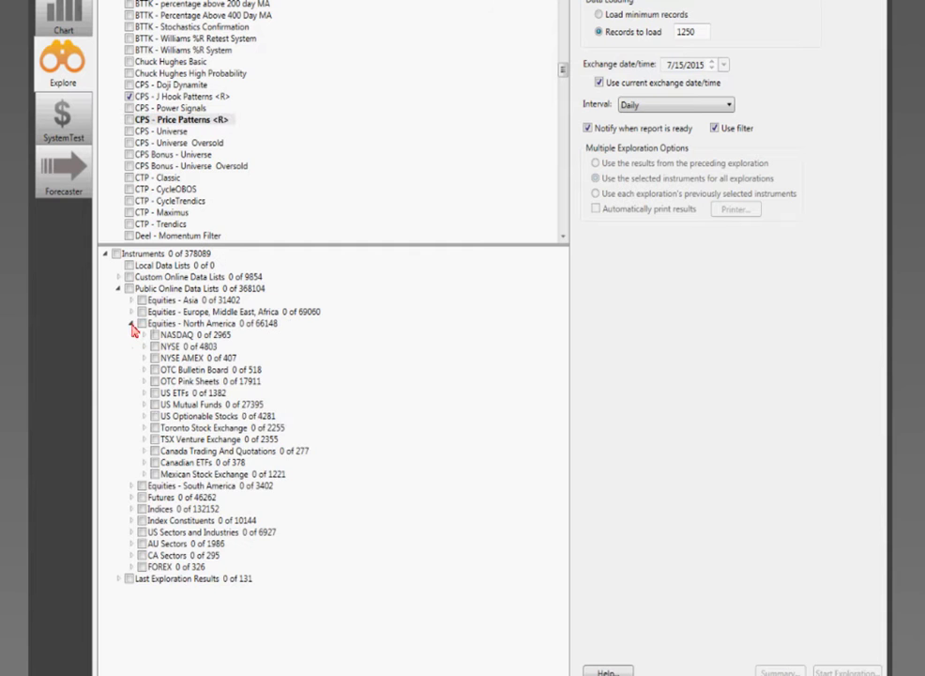
{"action": "left_click", "coordinate": [131, 323]}
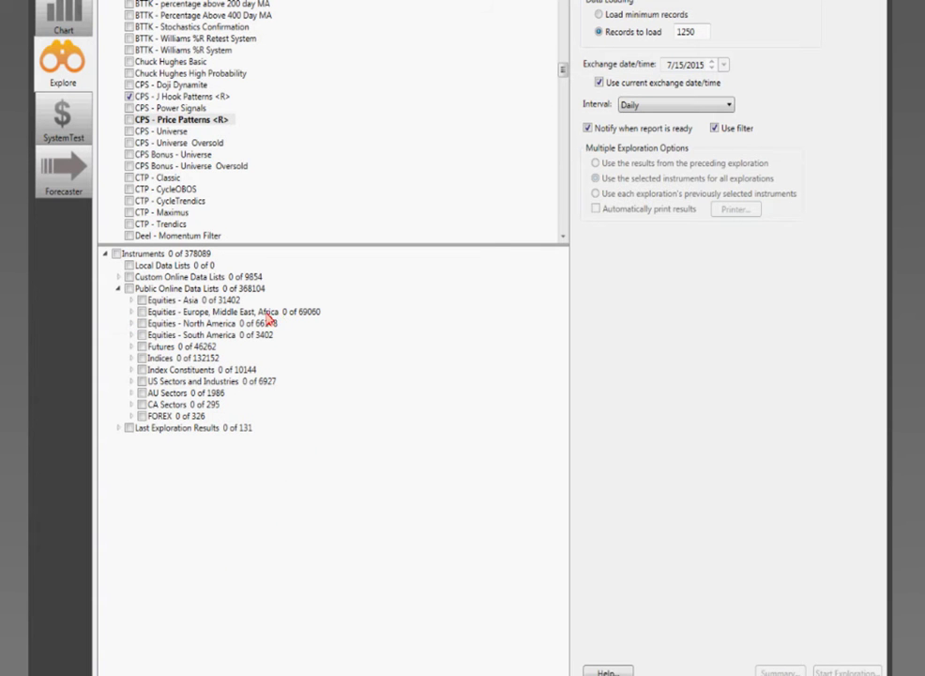
Expand Equities - Europe, Middle East, Africa and select the Saudi Stock Exchange instruments
{"action": "left_click", "coordinate": [132, 313]}
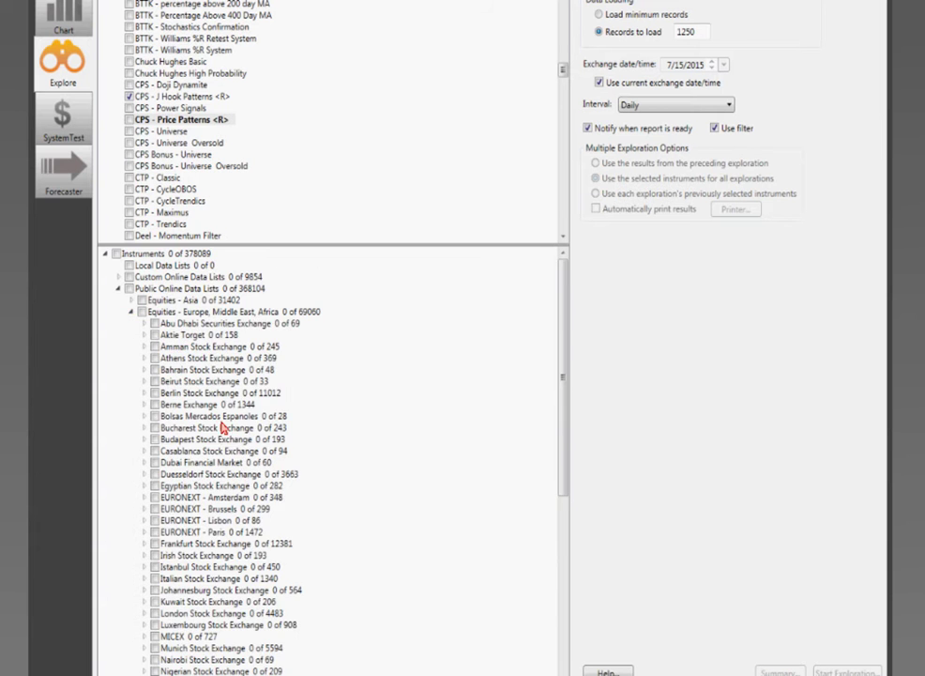
{"action": "scroll", "coordinate": [250, 425], "scroll_direction": "down", "scroll_amount": 2}
{"action": "scroll", "coordinate": [224, 427], "scroll_direction": "down", "scroll_amount": 4}
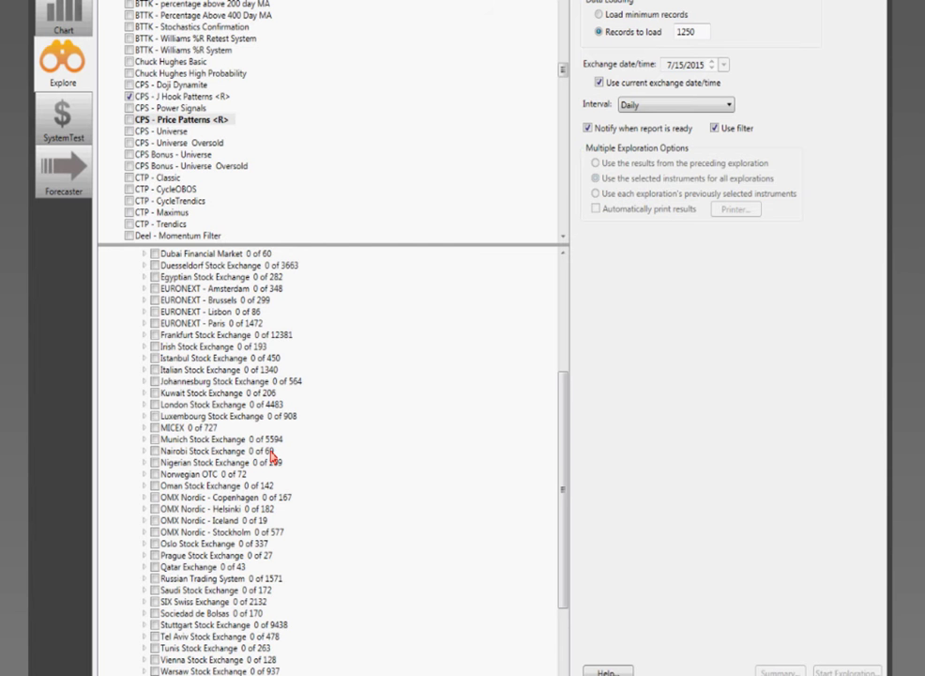
{"action": "left_click", "coordinate": [155, 591]}
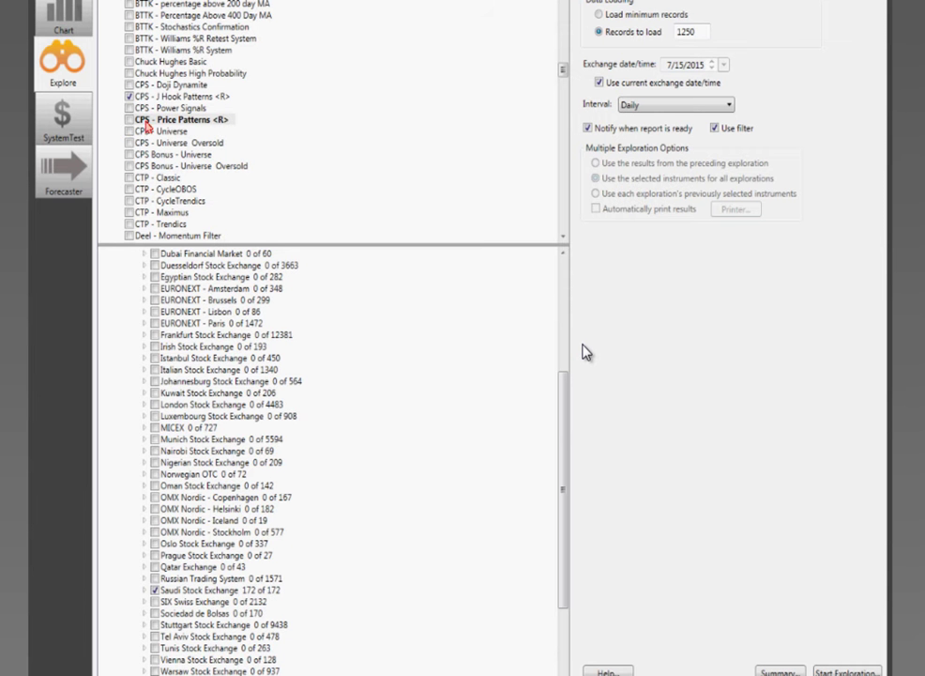
Select the CPS - Price Patterns and CPS - Power Signals explorations and deselect CPS - J Hook Patterns
{"action": "left_click", "coordinate": [129, 121]}
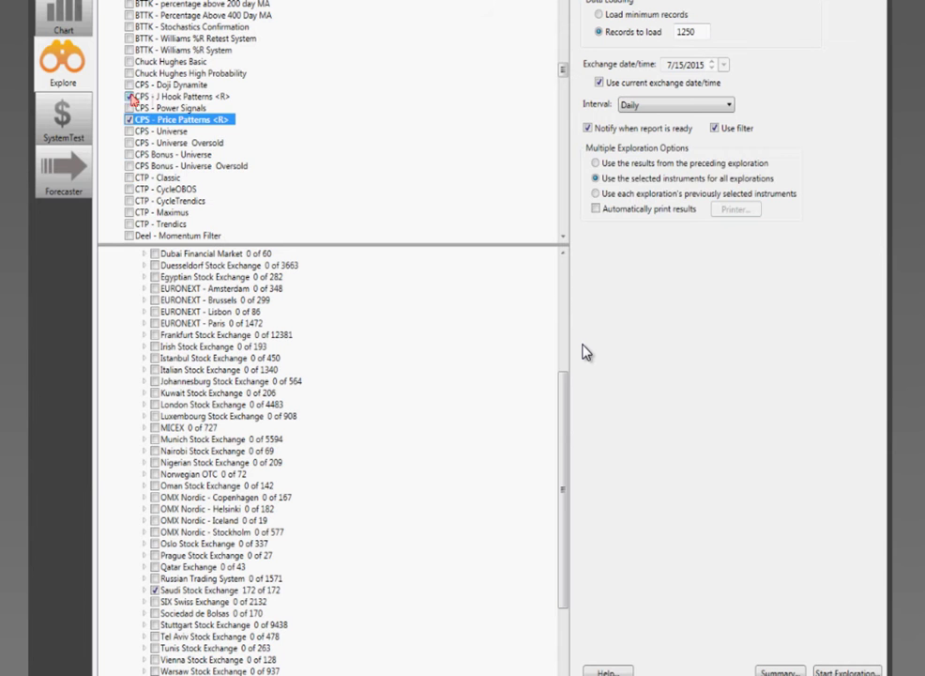
{"action": "left_click", "coordinate": [129, 96]}
{"action": "left_click", "coordinate": [130, 108]}
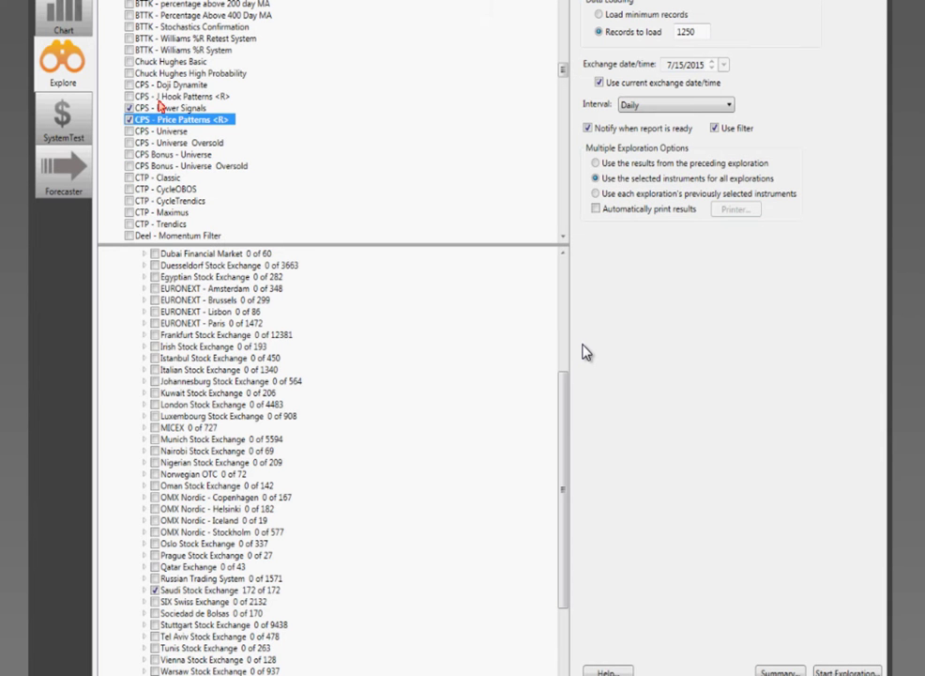
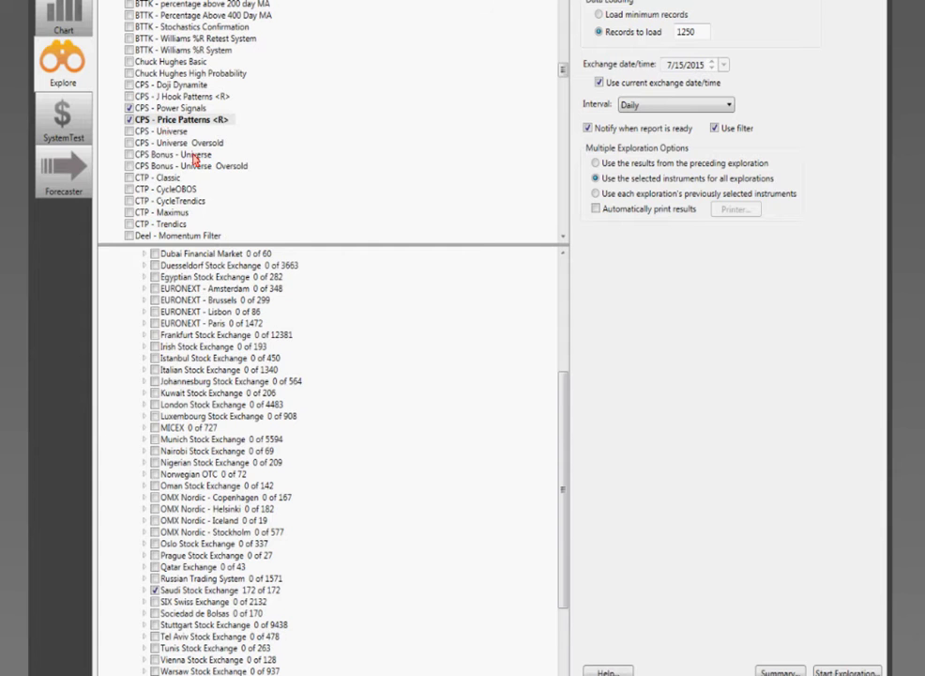
Review the CPS - Price Patterns report sorted by the Frypan column, and close it
{"action": "double_click", "coordinate": [164, 122]}
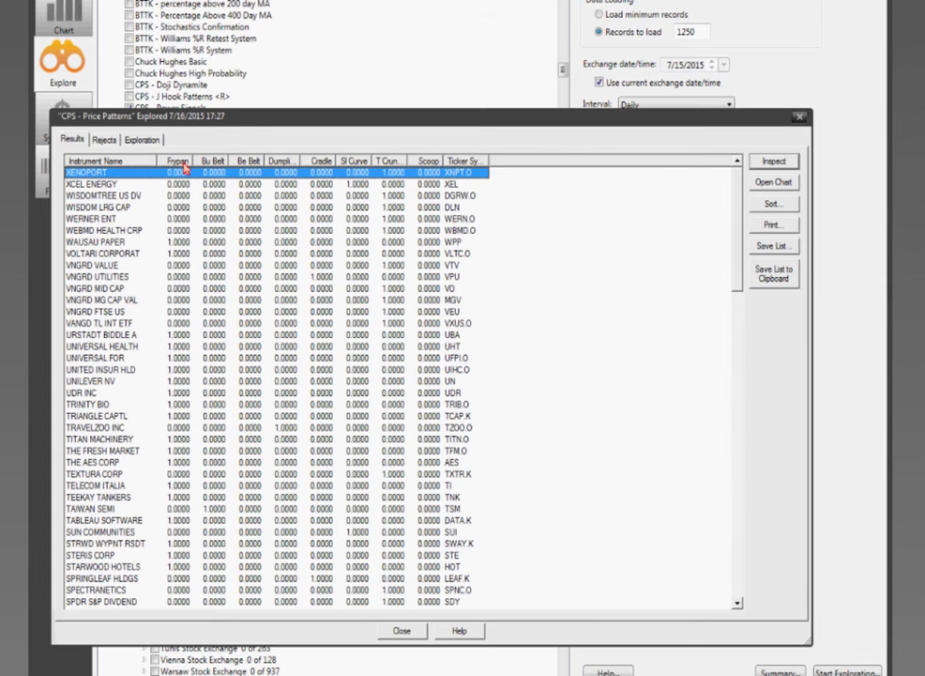
{"action": "left_click", "coordinate": [178, 161]}
{"action": "left_click", "coordinate": [178, 162]}
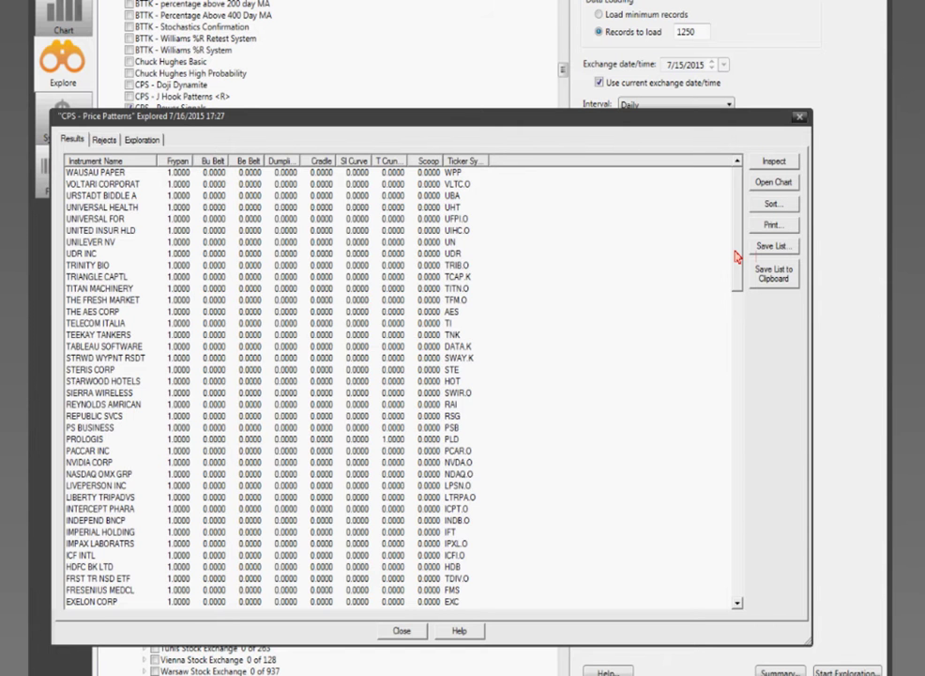
{"action": "left_click", "coordinate": [800, 117]}
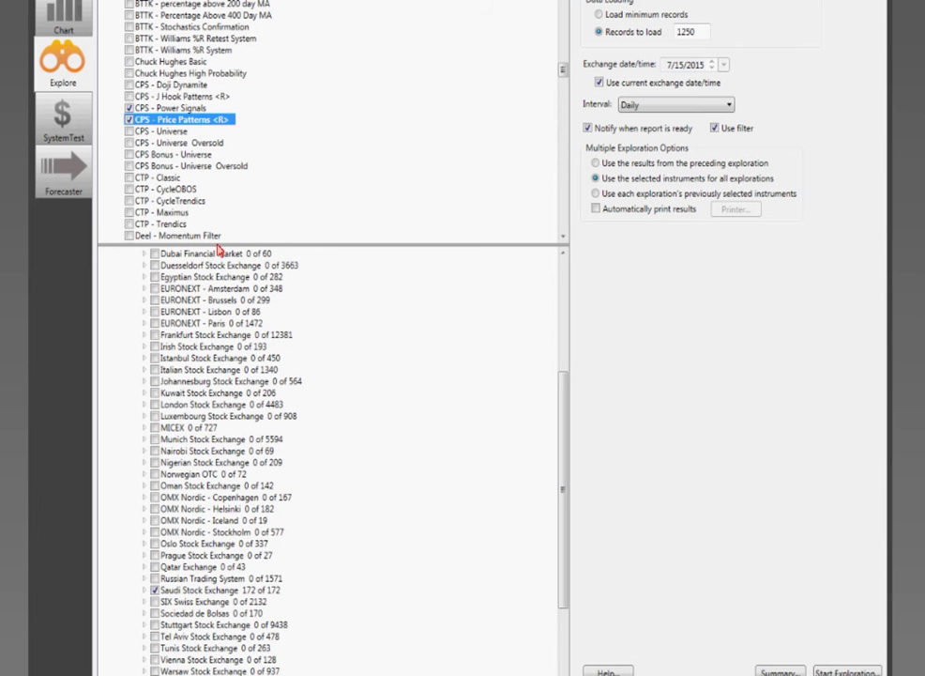
Clear and collapse Equities - Europe, Middle East, Africa in an enlarged instrument list, and expand Equities - North America instead
{"action": "left_click_drag", "start_coordinate": [219, 246], "coordinate": [216, 120]}
{"action": "scroll", "coordinate": [178, 450], "scroll_direction": "up", "scroll_amount": 2}
{"action": "left_click", "coordinate": [155, 545]}
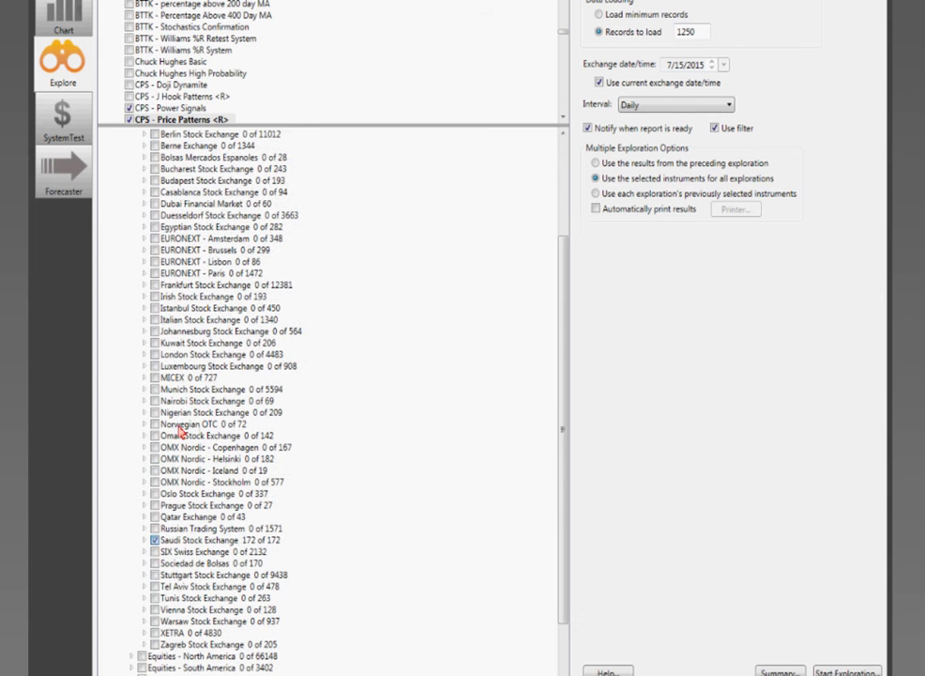
{"action": "scroll", "coordinate": [188, 427], "scroll_direction": "up", "scroll_amount": 1}
{"action": "scroll", "coordinate": [188, 427], "scroll_direction": "up", "scroll_amount": 2}
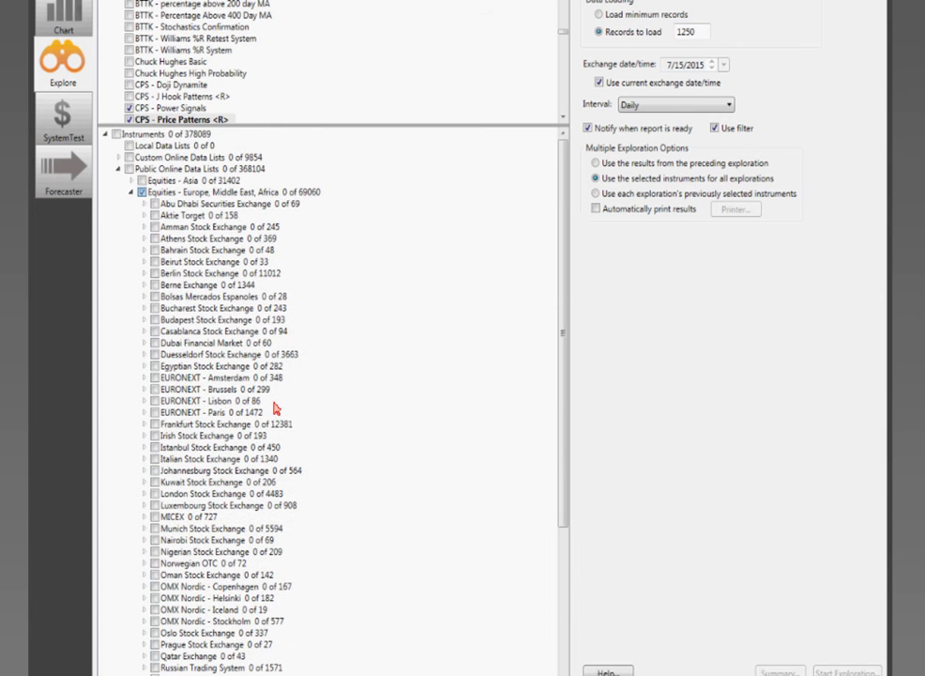
{"action": "left_click", "coordinate": [142, 191]}
{"action": "left_click", "coordinate": [131, 192]}
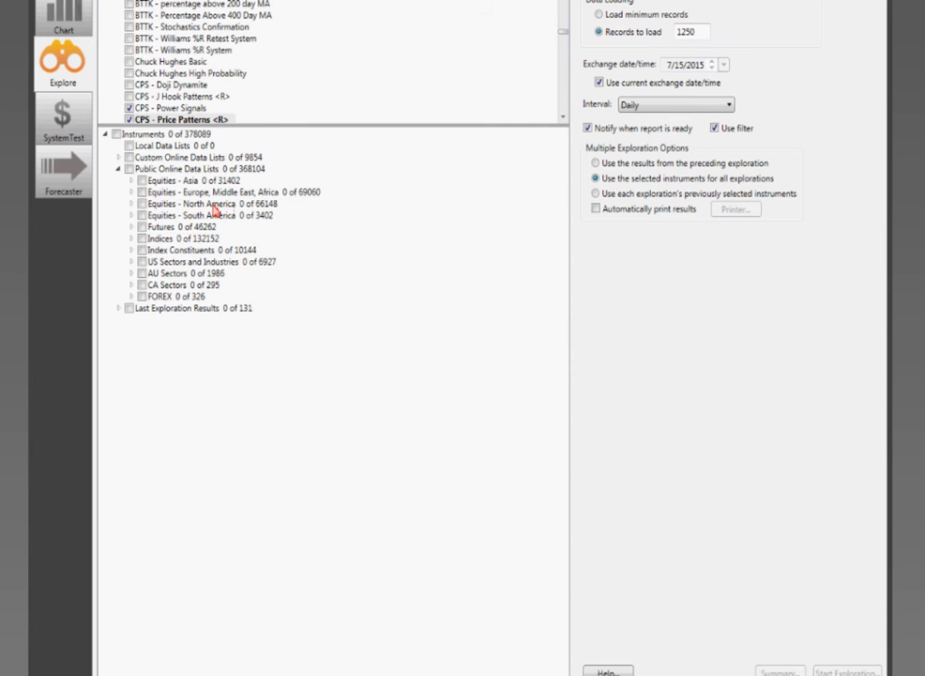
{"action": "left_click", "coordinate": [131, 202]}
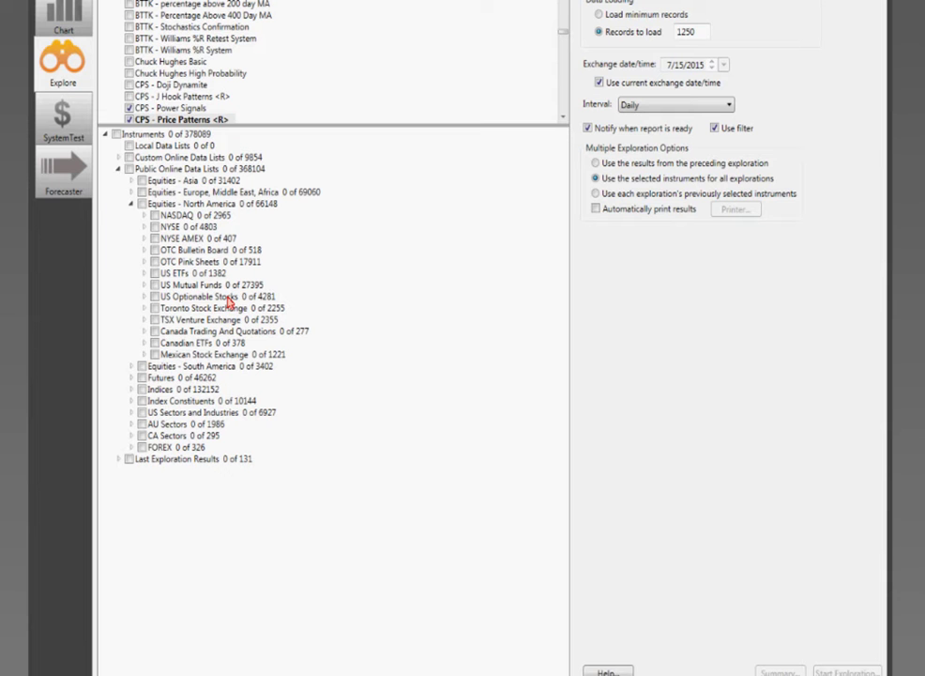
Select the US Optionable Stocks, then expand US Sectors and Industries, look through its sector and industry lists, and collapse it
{"action": "left_click", "coordinate": [156, 298]}
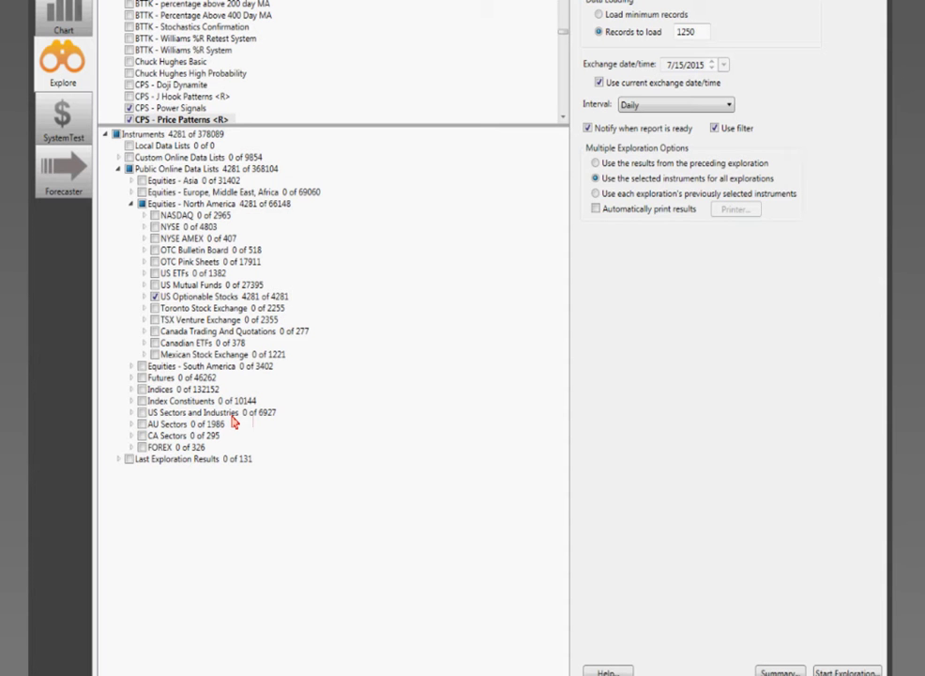
{"action": "left_click", "coordinate": [131, 413]}
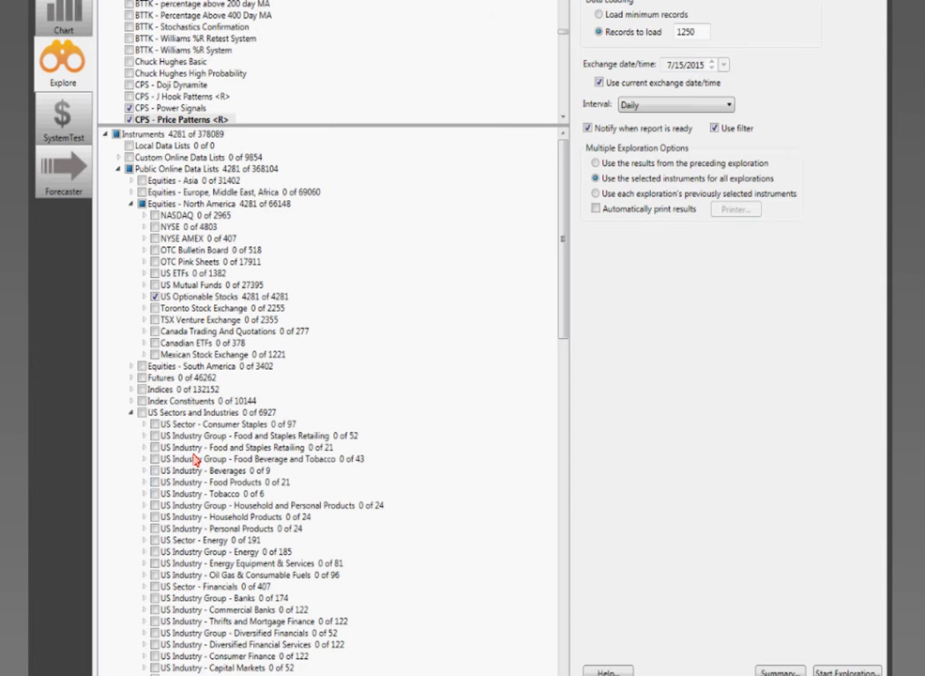
{"action": "scroll", "coordinate": [195, 460], "scroll_direction": "down", "scroll_amount": 1}
{"action": "scroll", "coordinate": [195, 460], "scroll_direction": "down", "scroll_amount": 10}
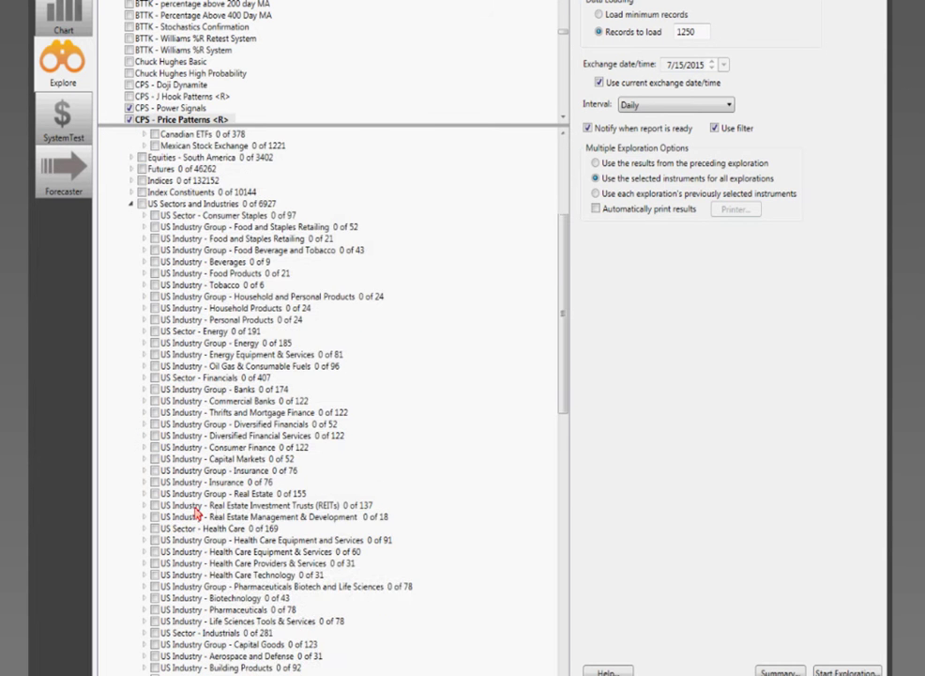
{"action": "scroll", "coordinate": [197, 531], "scroll_direction": "down", "scroll_amount": 5}
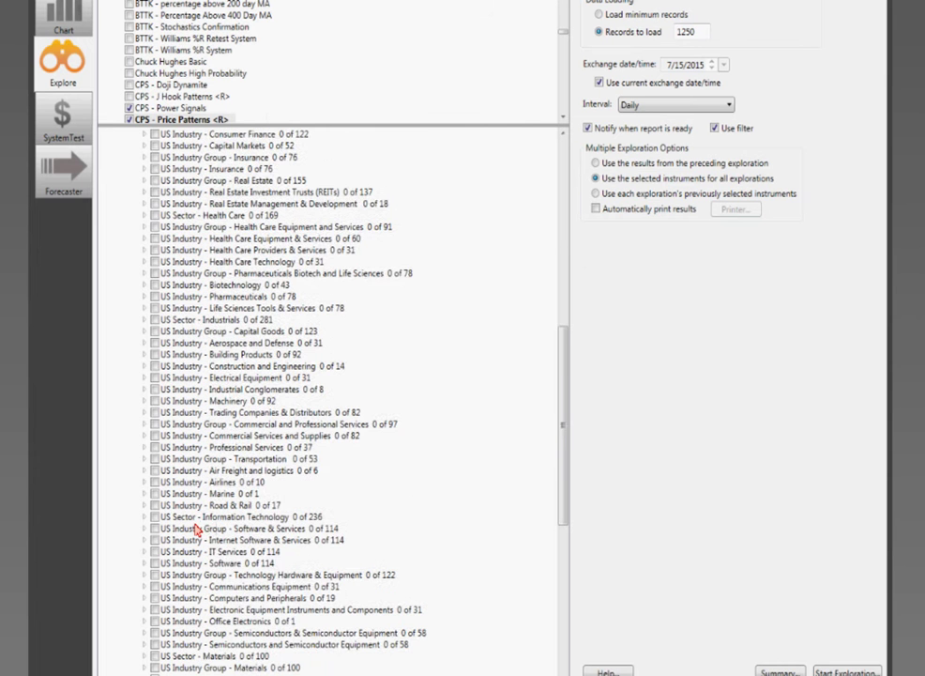
{"action": "scroll", "coordinate": [314, 626], "scroll_direction": "up", "scroll_amount": 10}
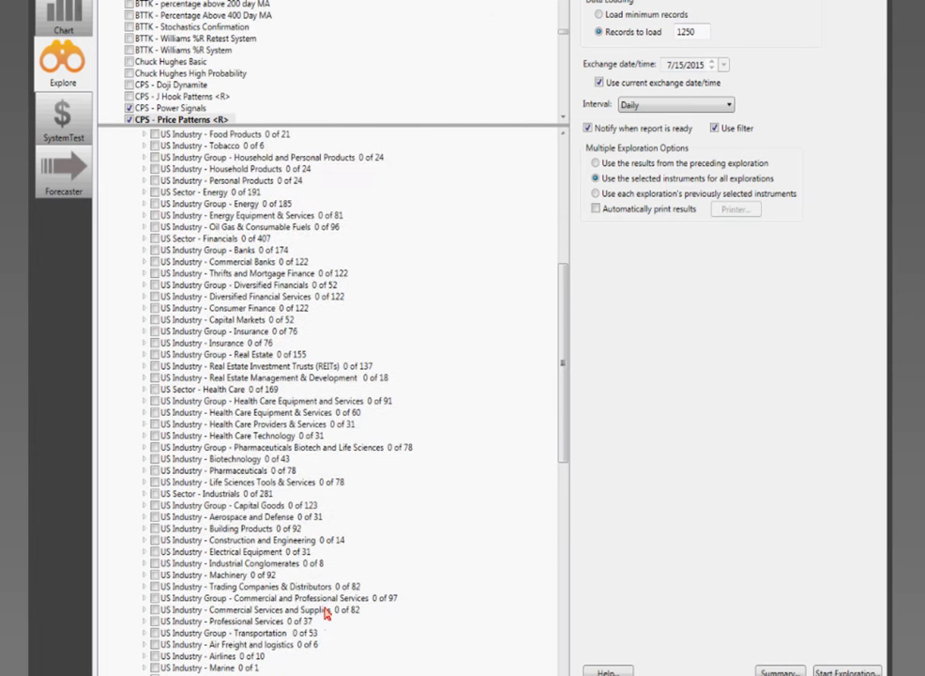
{"action": "left_click", "coordinate": [131, 204]}
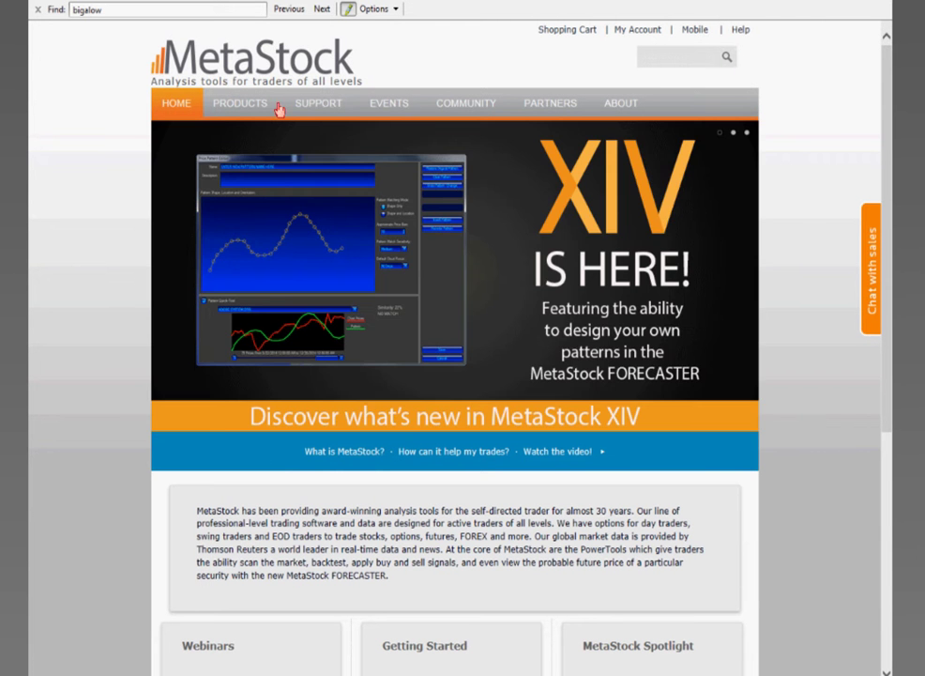
From the MetaStock website's support section, open the online training courses page for MetaStock
{"action": "left_click", "coordinate": [324, 105]}
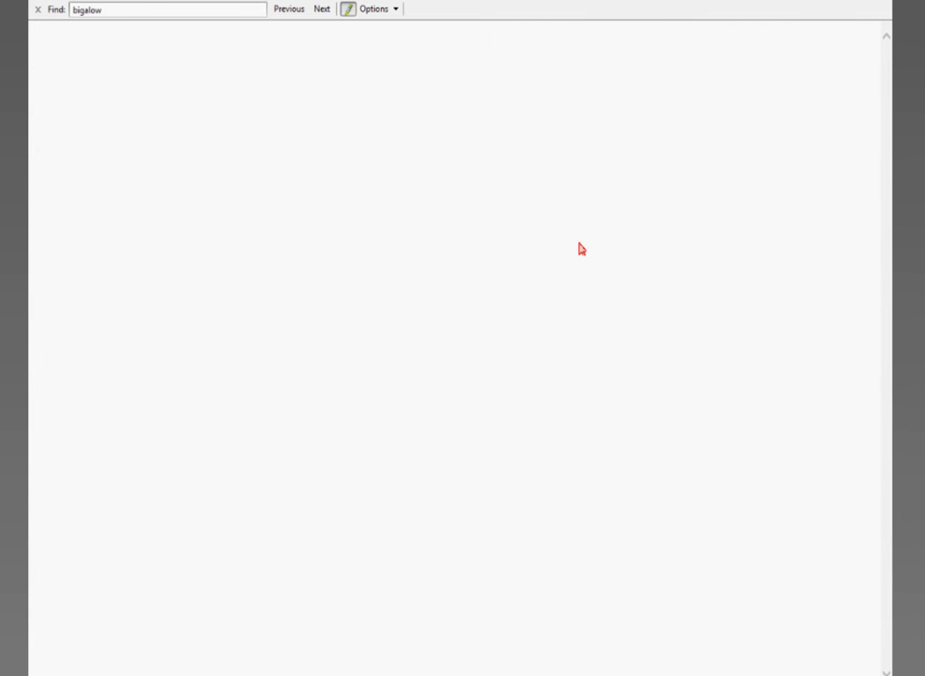
{"action": "scroll", "coordinate": [461, 502], "scroll_direction": "down", "scroll_amount": 4}
{"action": "scroll", "coordinate": [461, 502], "scroll_direction": "down", "scroll_amount": 1}
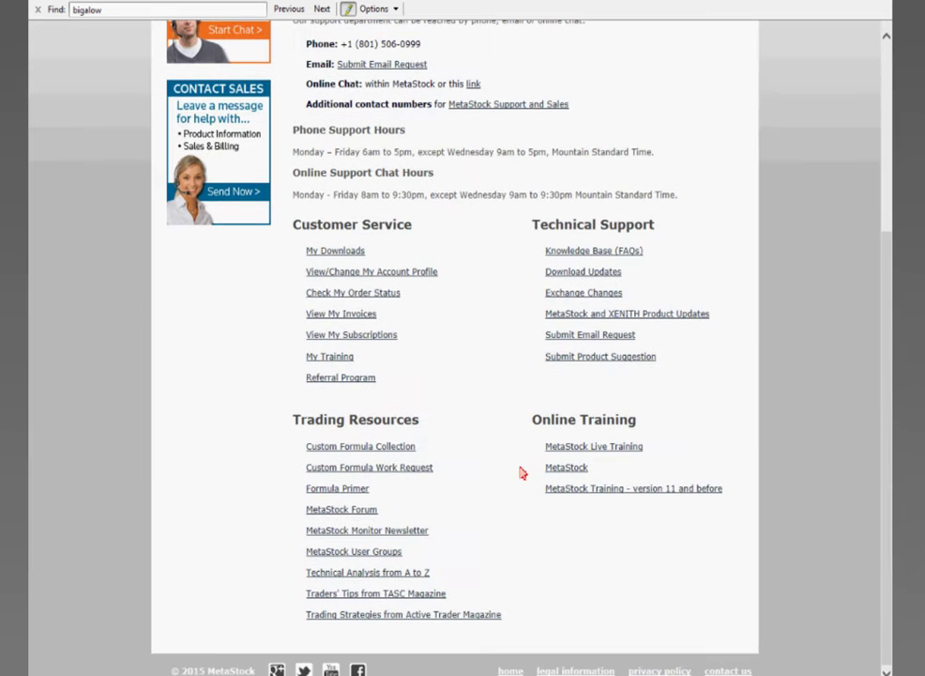
{"action": "left_click", "coordinate": [567, 469]}
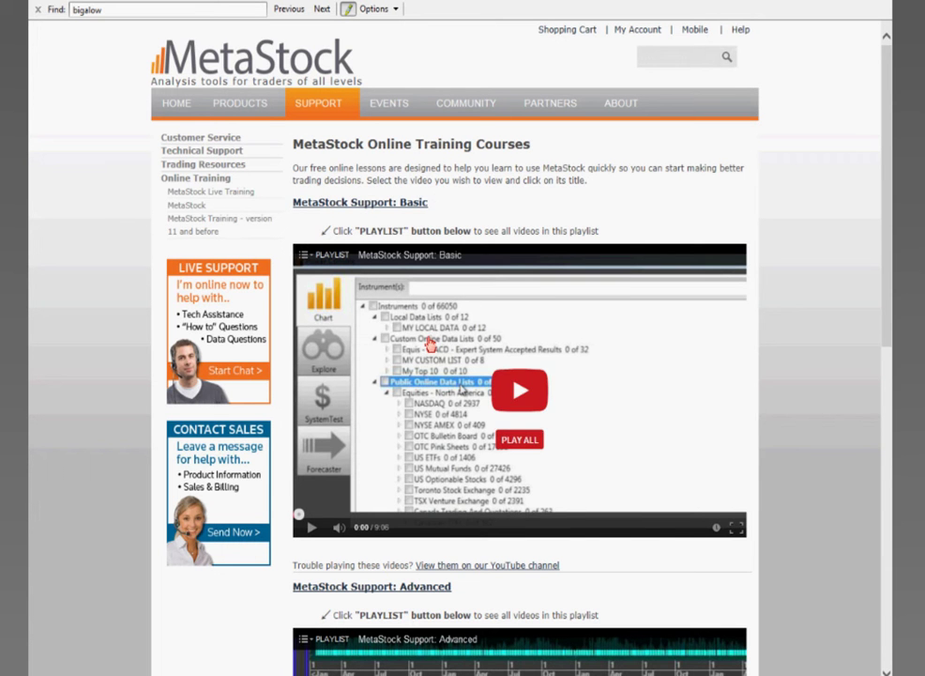
Look through the Basic and Advanced training playlists and follow the link to the videos on the YouTube channel
{"action": "scroll", "coordinate": [430, 345], "scroll_direction": "down", "scroll_amount": 1}
{"action": "scroll", "coordinate": [466, 527], "scroll_direction": "down", "scroll_amount": 2}
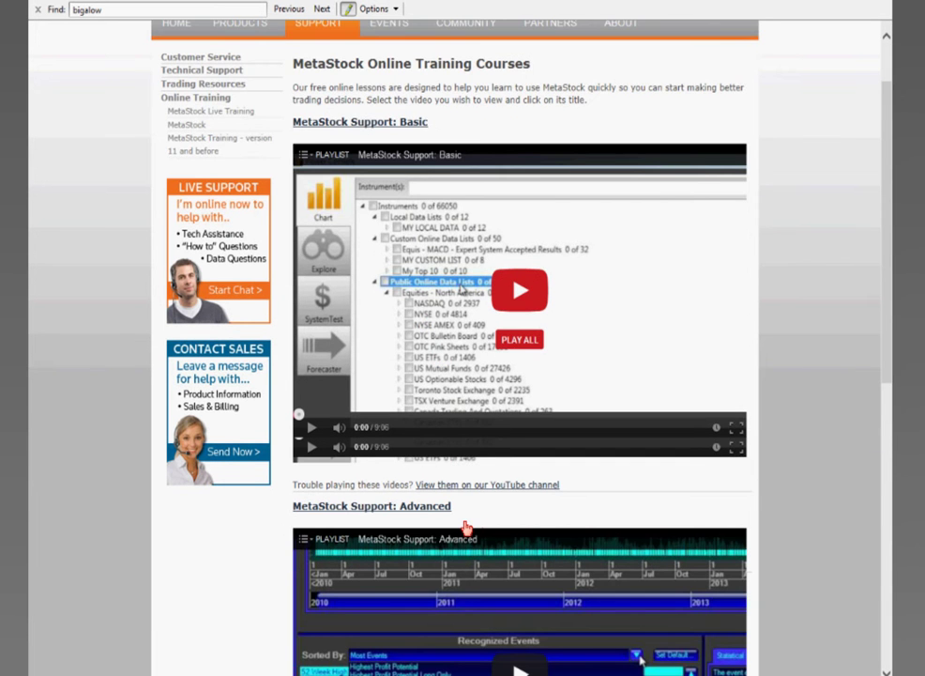
{"action": "scroll", "coordinate": [466, 527], "scroll_direction": "down", "scroll_amount": 10}
{"action": "scroll", "coordinate": [461, 554], "scroll_direction": "up", "scroll_amount": 12}
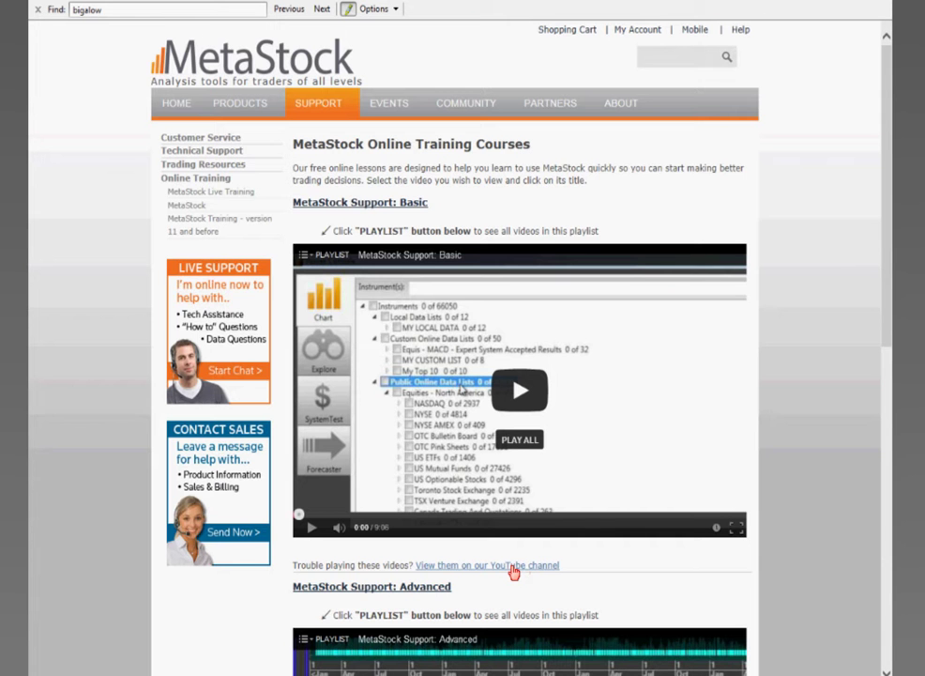
{"action": "left_click", "coordinate": [515, 567]}
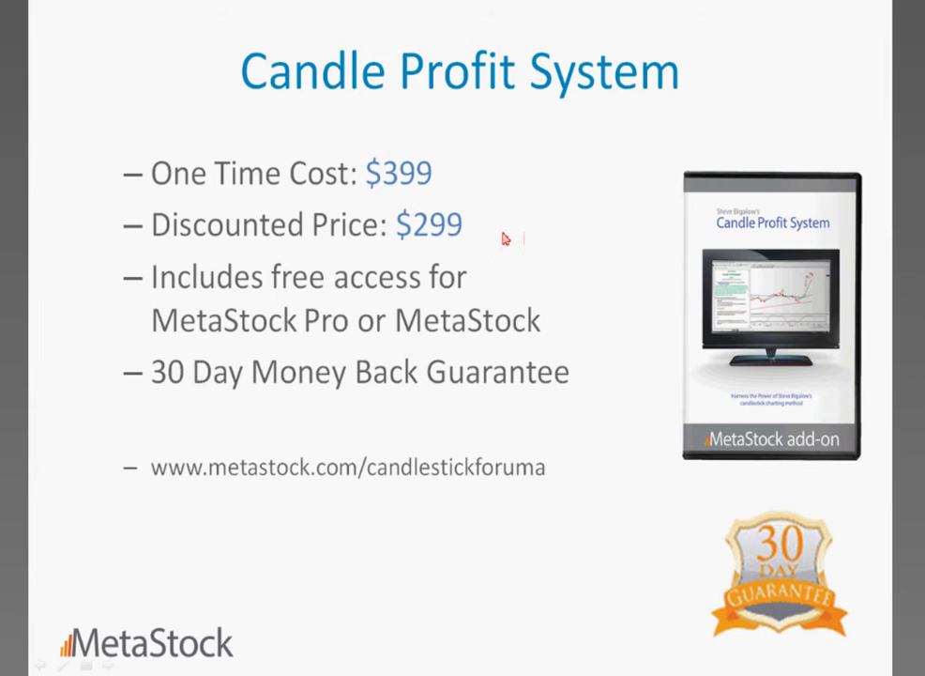
Switch back to MetaStock, reopen its console on the explorations, and enlarge the explorations list
{"action": "key", "text": "alt+Tab"}
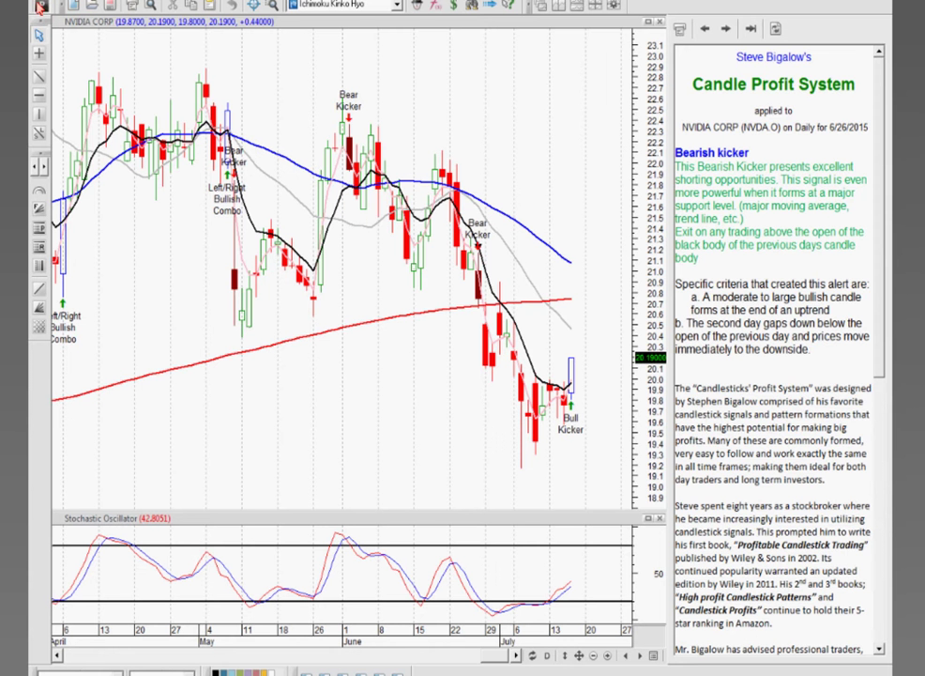
{"action": "left_click", "coordinate": [40, 6]}
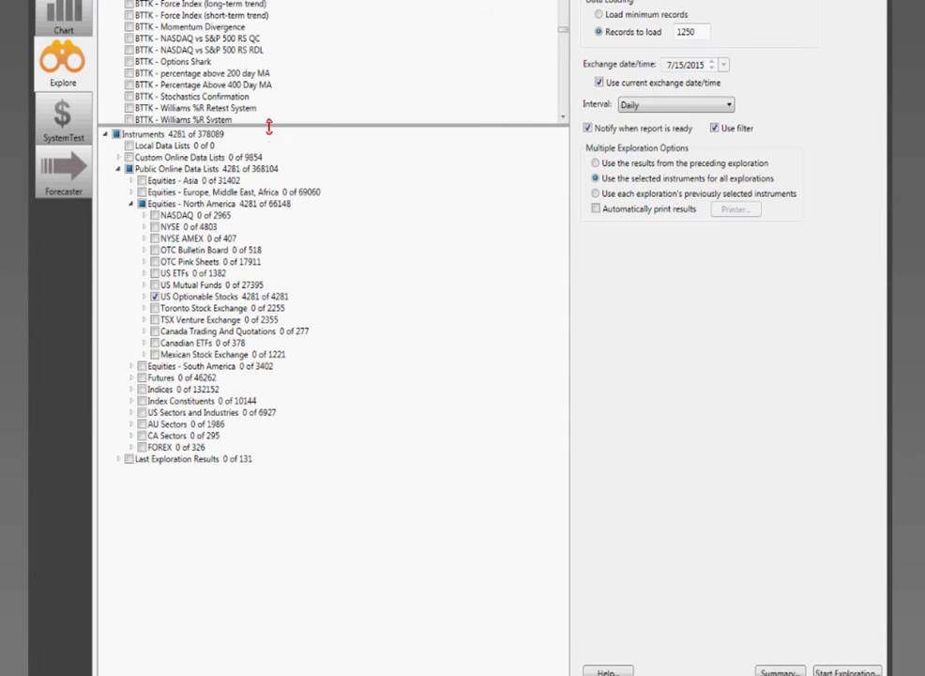
{"action": "left_click_drag", "start_coordinate": [269, 127], "coordinate": [268, 346]}
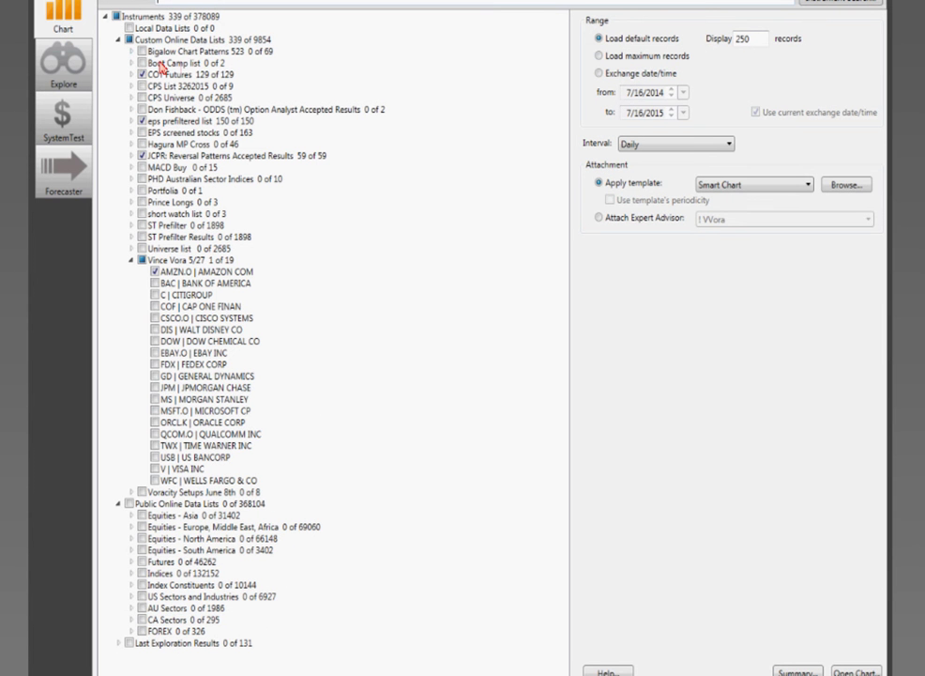
In the chart instrument list, deselect COT Futures, eps prefiltered list and JCPR: Reversal Patterns Accepted Results
{"action": "left_click", "coordinate": [142, 74]}
{"action": "left_click", "coordinate": [141, 121]}
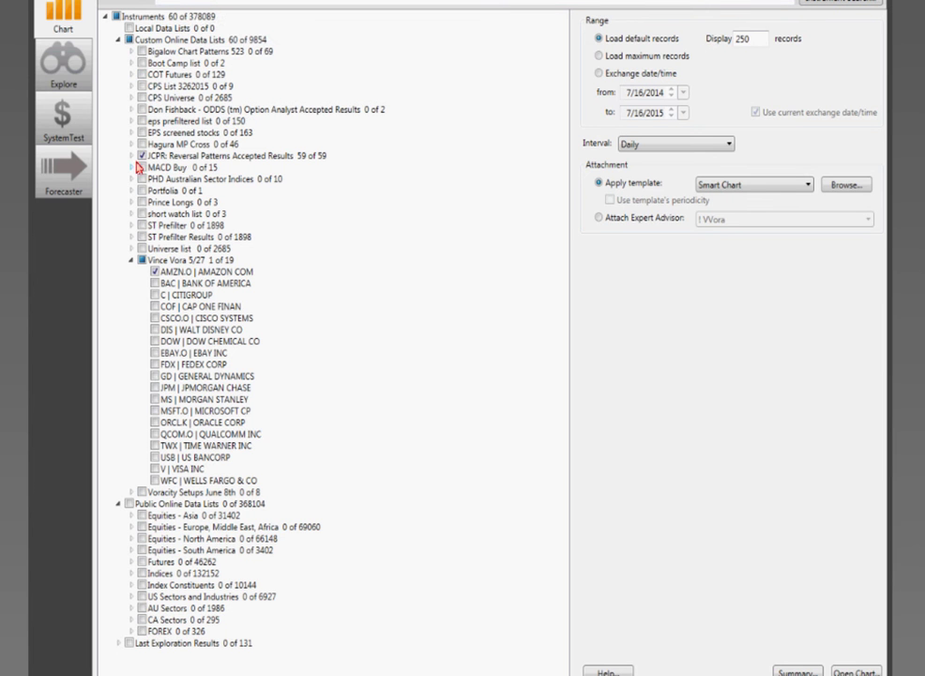
{"action": "left_click", "coordinate": [141, 156]}
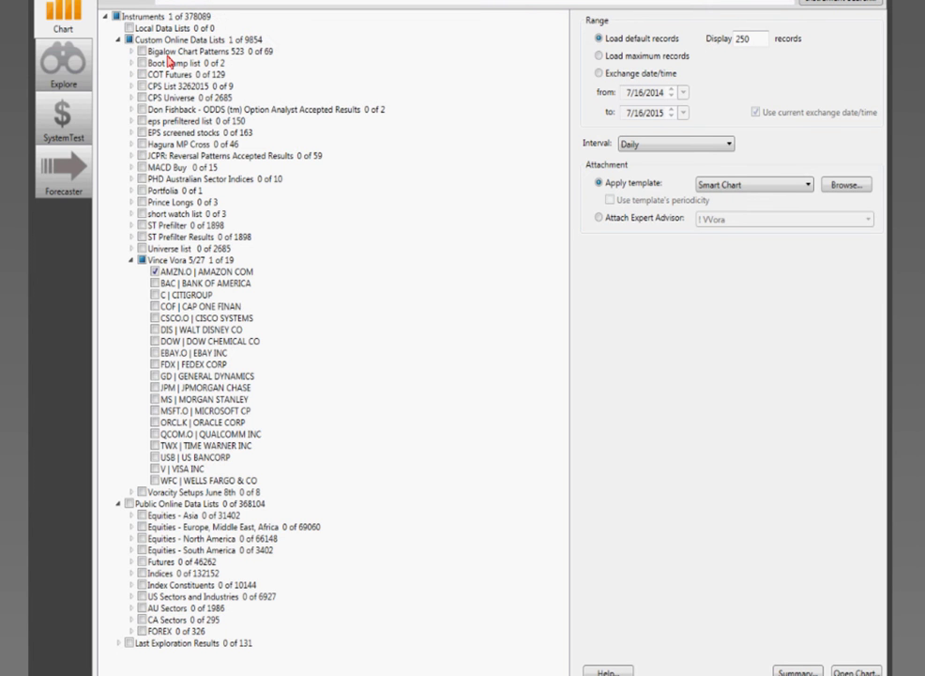
Expand the Bigalow Chart Patterns 523 list and select only its AIXG.O (AIXTRON SE ADR) instrument instead of the whole list
{"action": "left_click", "coordinate": [141, 52]}
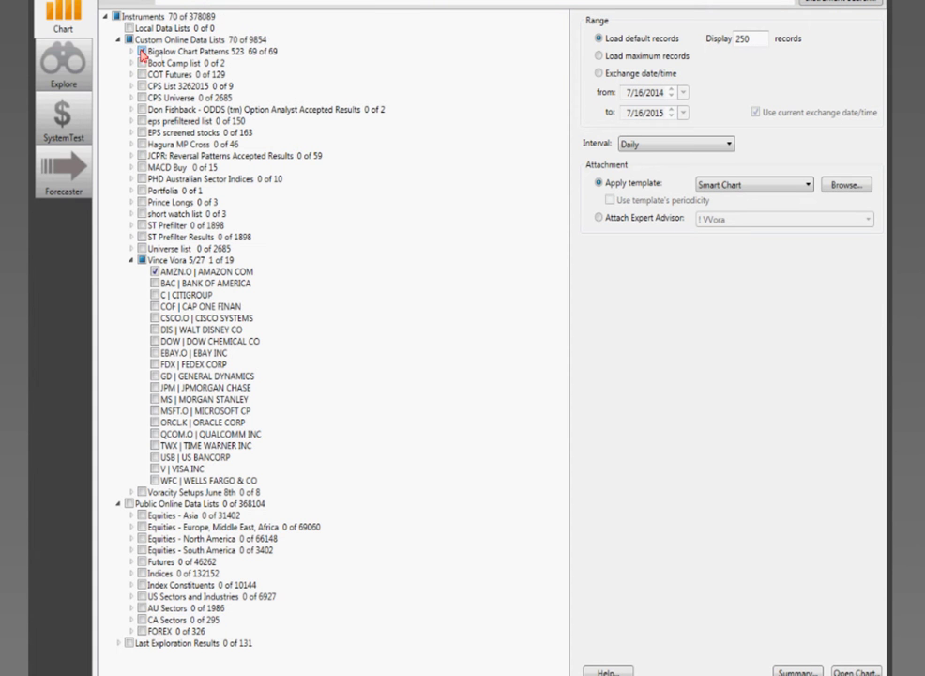
{"action": "left_click", "coordinate": [142, 51]}
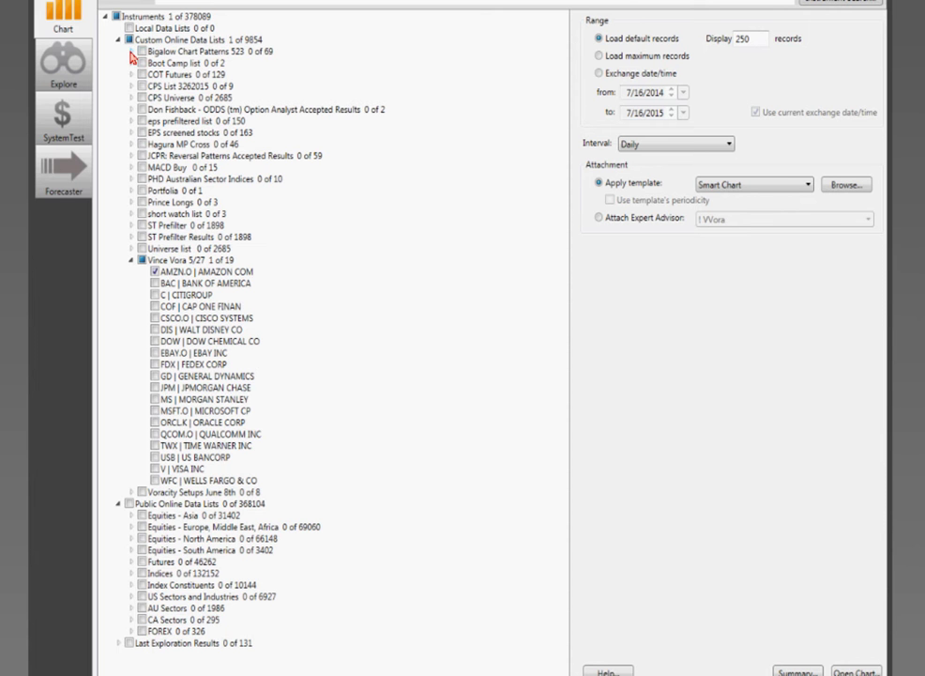
{"action": "left_click", "coordinate": [131, 51]}
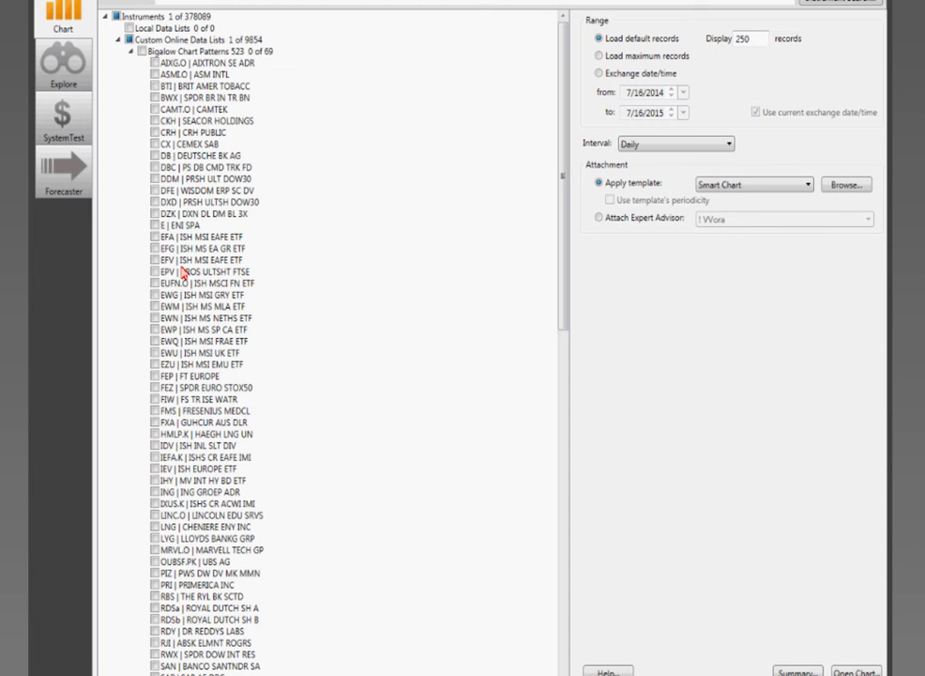
{"action": "left_click", "coordinate": [155, 62]}
Choose the Cps-bigalow Chart View template and open charts of the selected instruments
{"action": "left_click", "coordinate": [704, 185]}
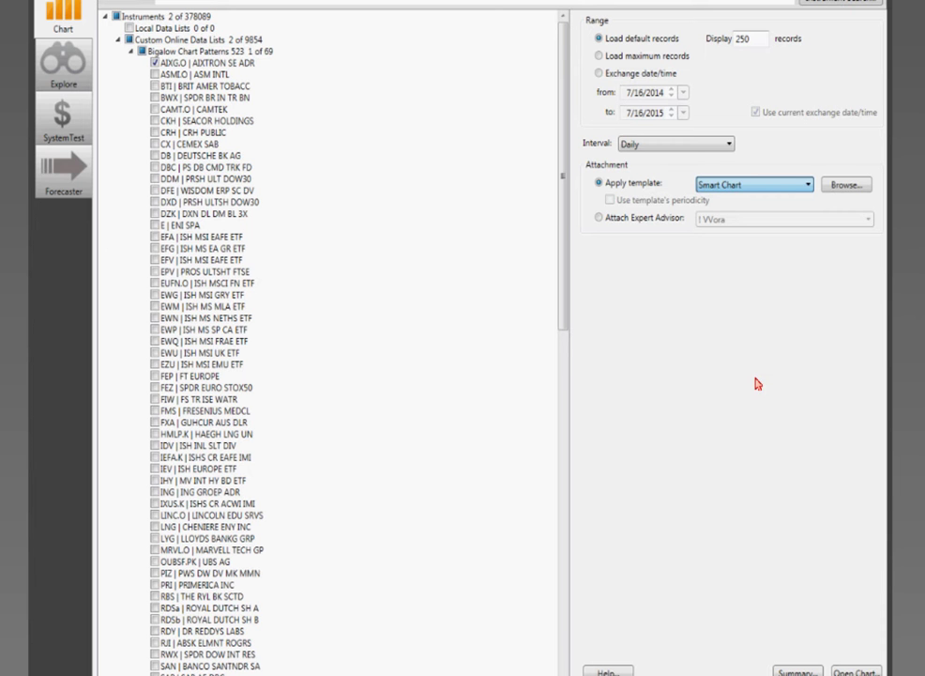
{"action": "key", "text": "Down"}
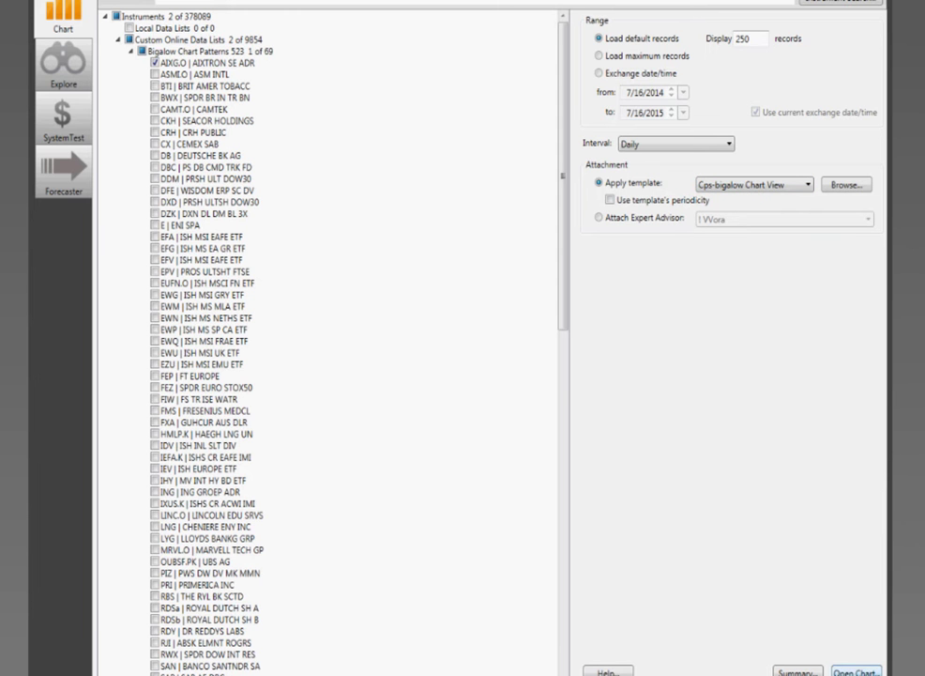
{"action": "left_click", "coordinate": [856, 672]}
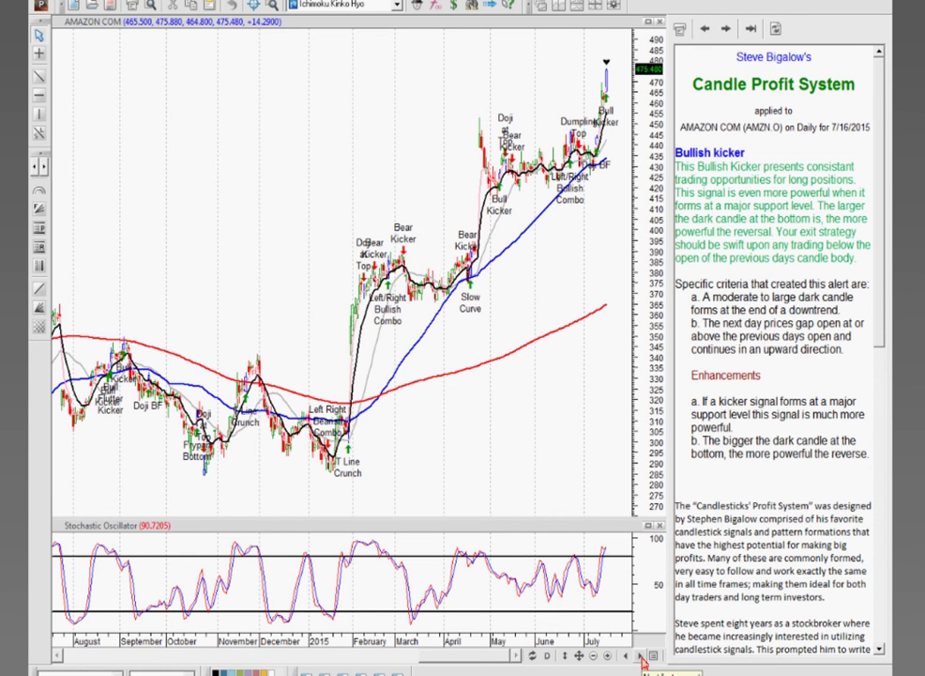
Step the Amazon chart forward through the following instruments until CISCO SYSTEMS is charted
{"action": "left_click", "coordinate": [642, 658]}
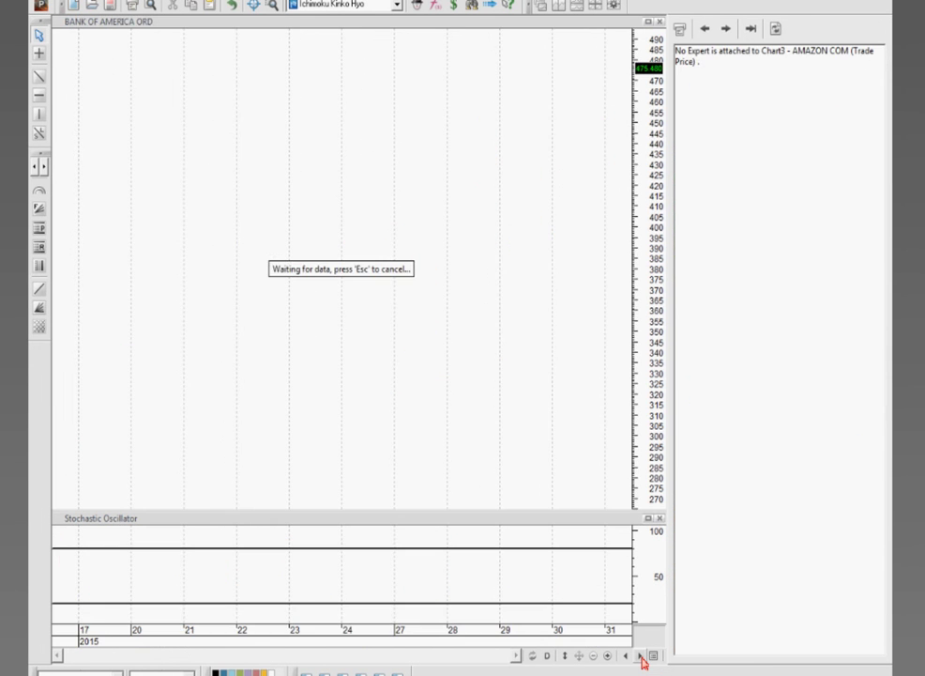
{"action": "left_click", "coordinate": [642, 657]}
{"action": "left_click", "coordinate": [642, 658]}
{"action": "left_click", "coordinate": [642, 658]}
{"action": "left_click", "coordinate": [642, 658]}
{"action": "left_click", "coordinate": [642, 658]}
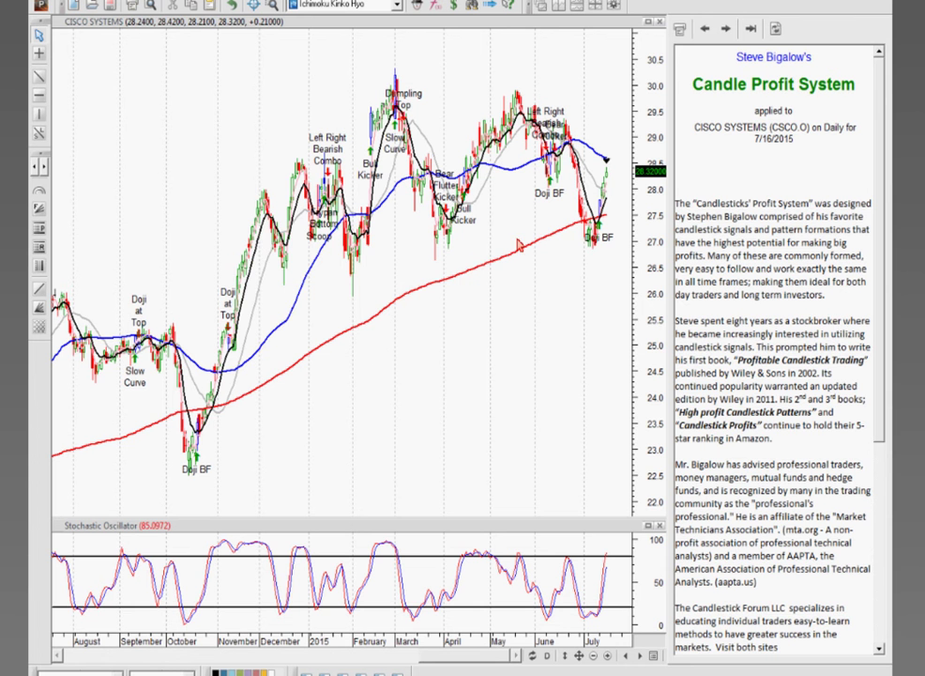
For the Cisco Systems chart, view the available custom lists without adding it, and show the Research and Quotes resources
{"action": "right_click", "coordinate": [209, 71]}
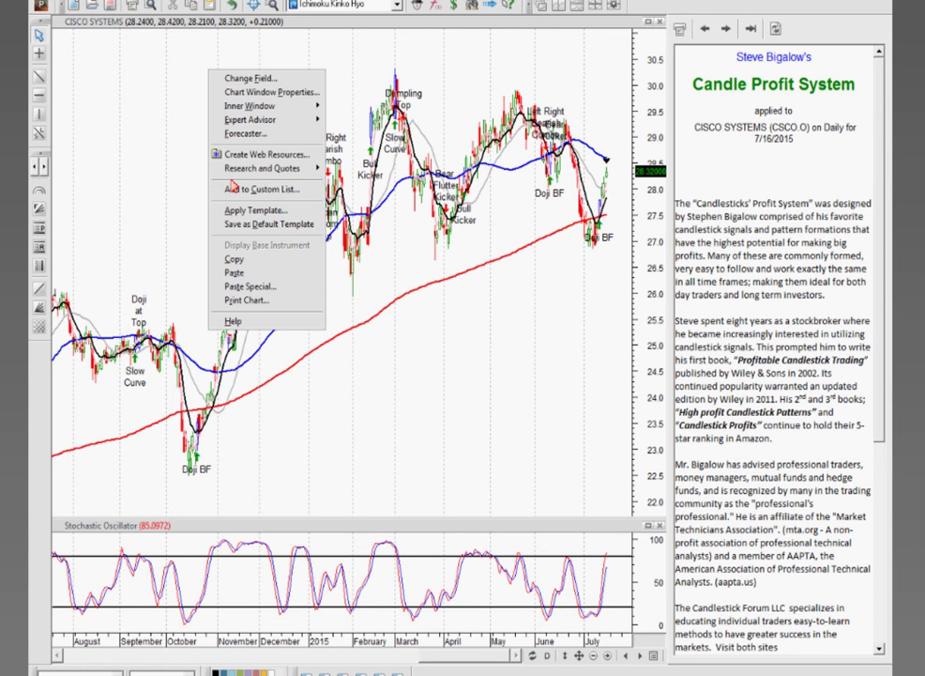
{"action": "left_click", "coordinate": [262, 192]}
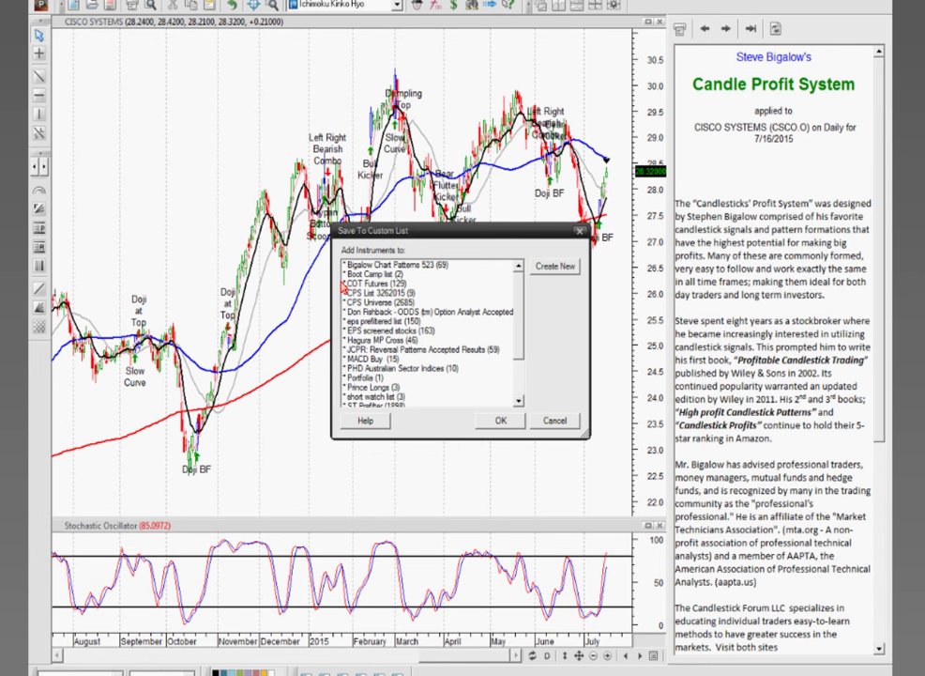
{"action": "left_click", "coordinate": [555, 421]}
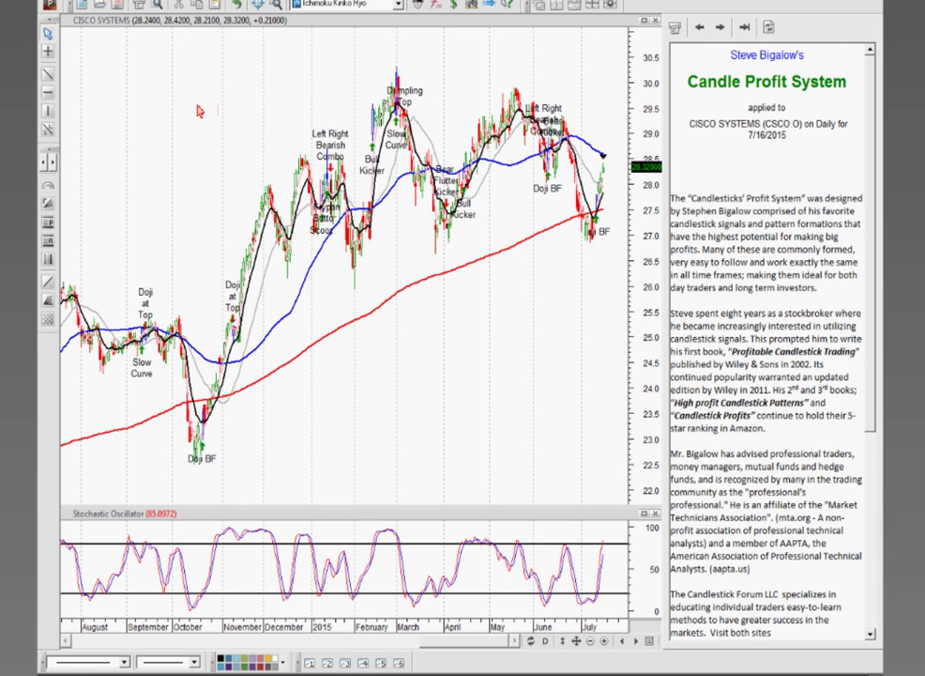
{"action": "right_click", "coordinate": [206, 145]}
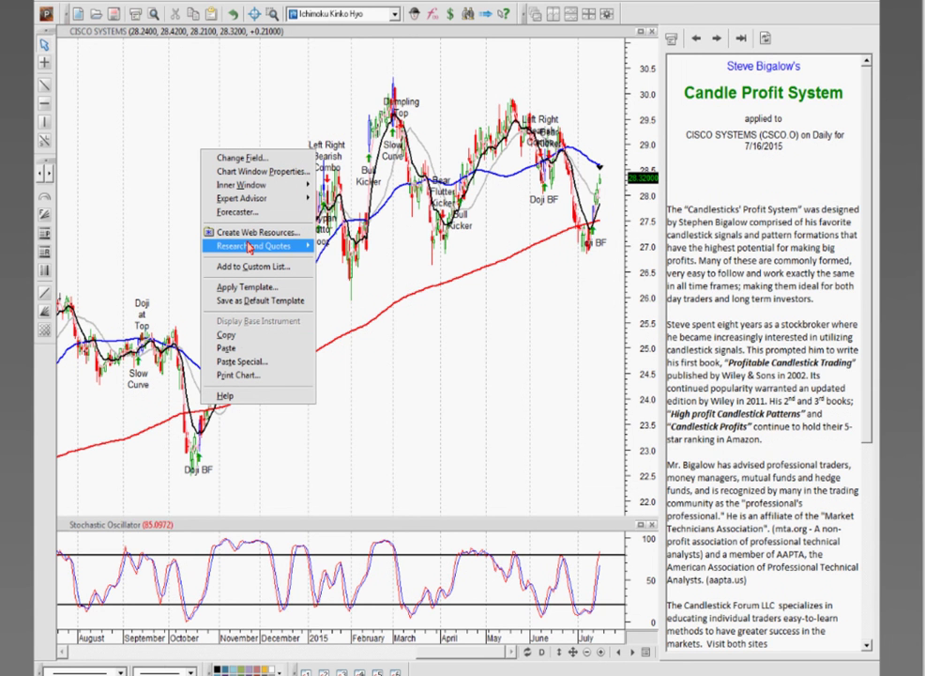
{"action": "mouse_move", "coordinate": [250, 246]}
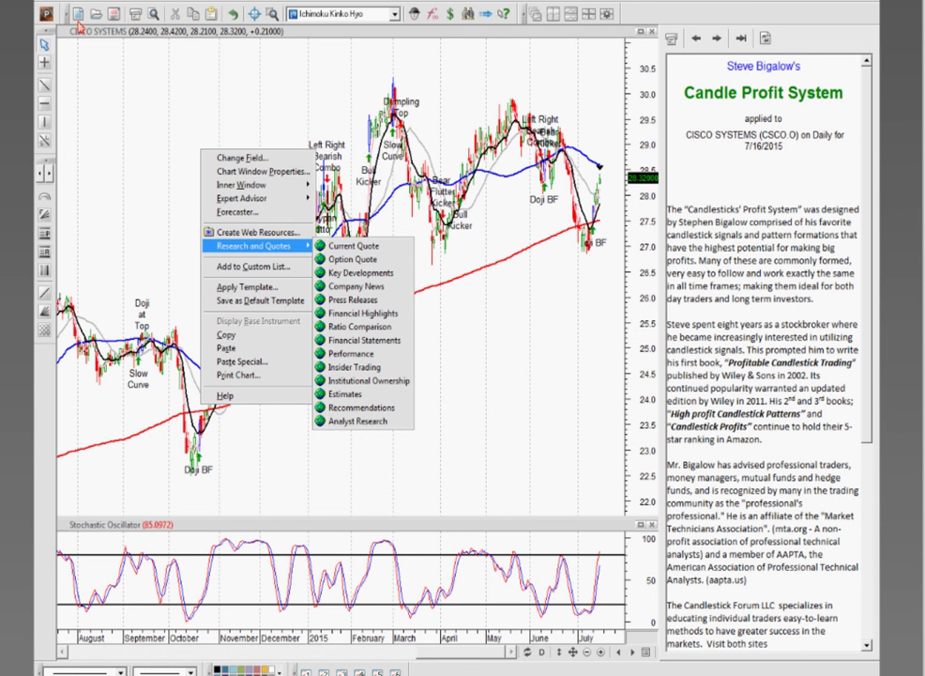
Reopen the console's chart instrument list and collapse both expanded custom online data lists
{"action": "left_click", "coordinate": [47, 16]}
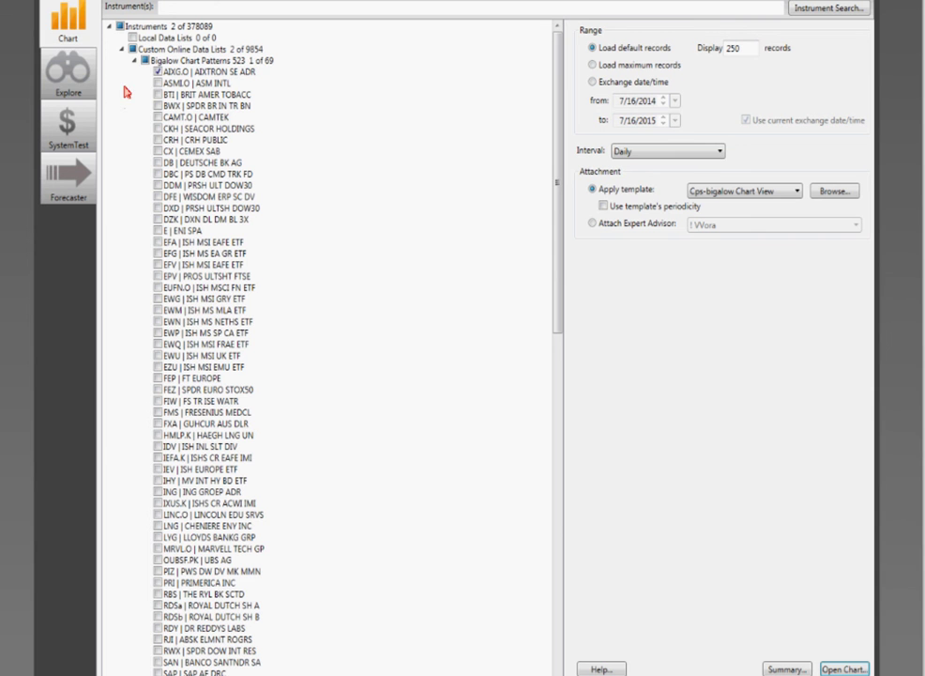
{"action": "left_click", "coordinate": [134, 62]}
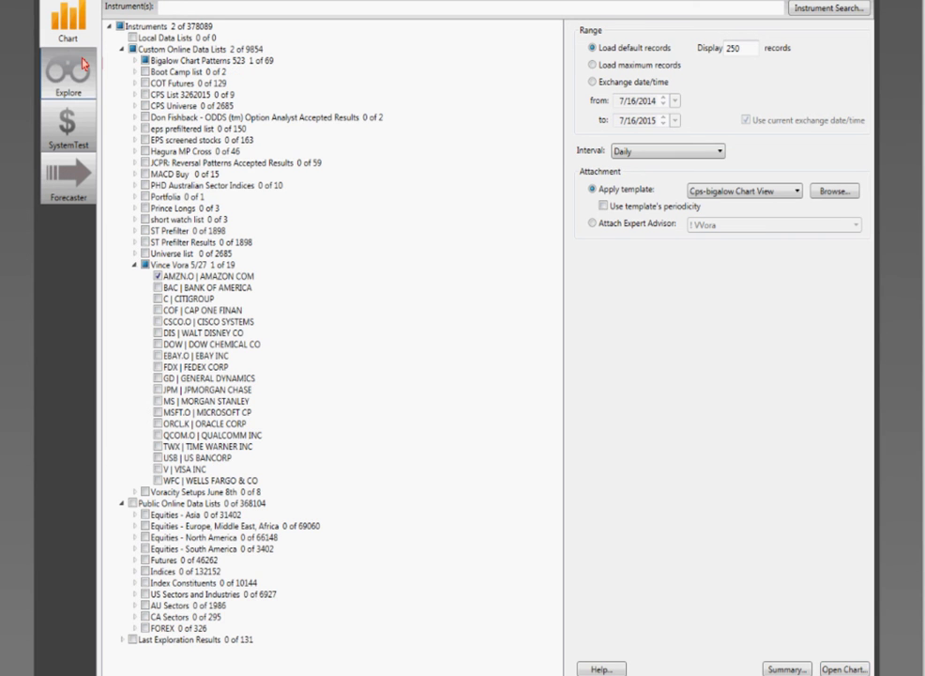
{"action": "left_click", "coordinate": [131, 263]}
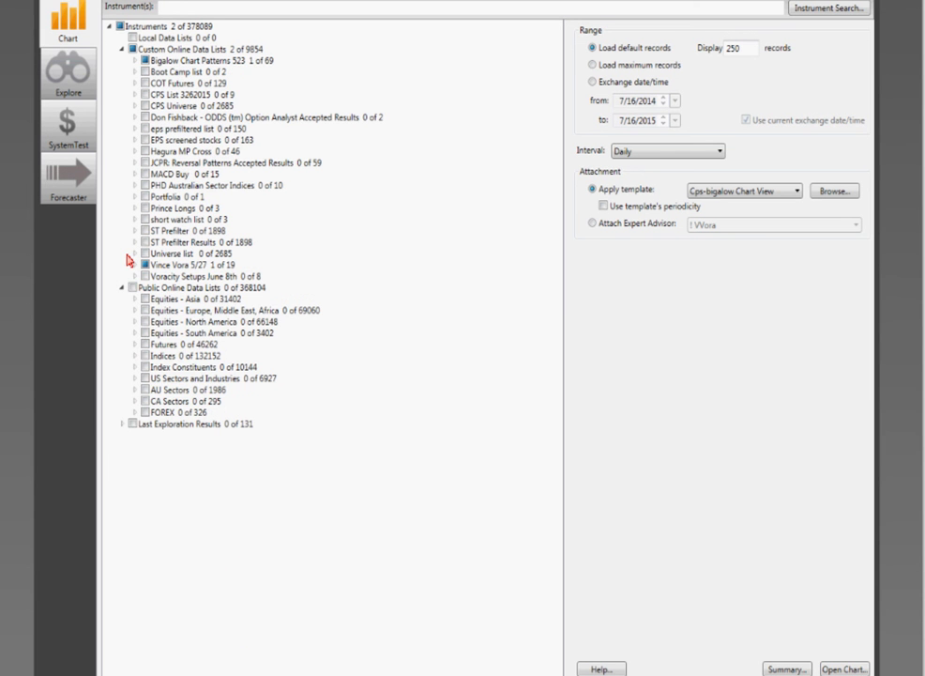
Expand Equities - Europe, Middle East, Africa and look through the stock exchanges it offers
{"action": "left_click", "coordinate": [137, 310]}
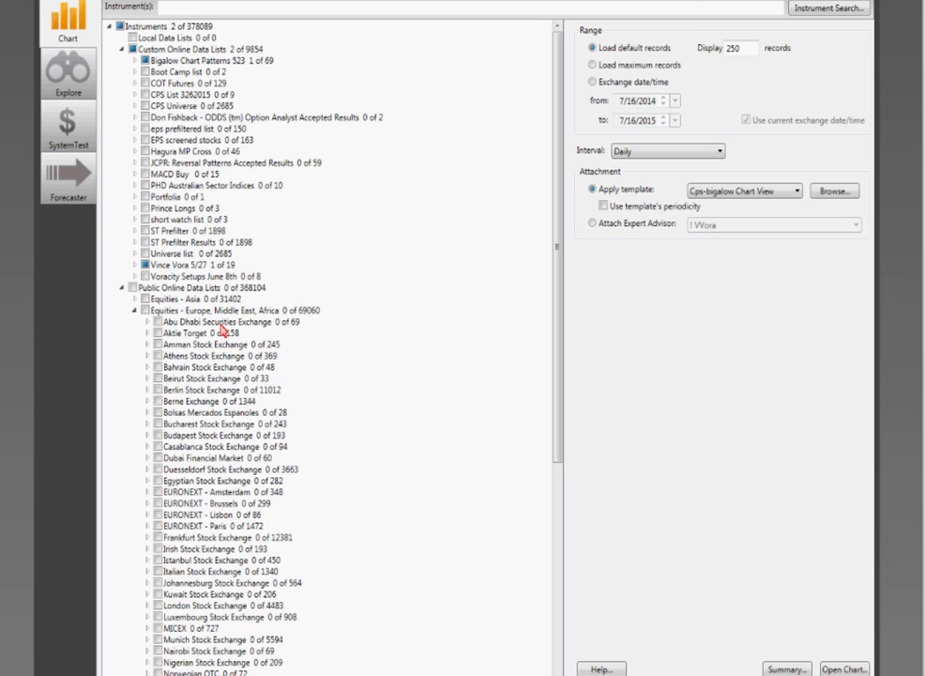
{"action": "scroll", "coordinate": [222, 328], "scroll_direction": "down", "scroll_amount": 1}
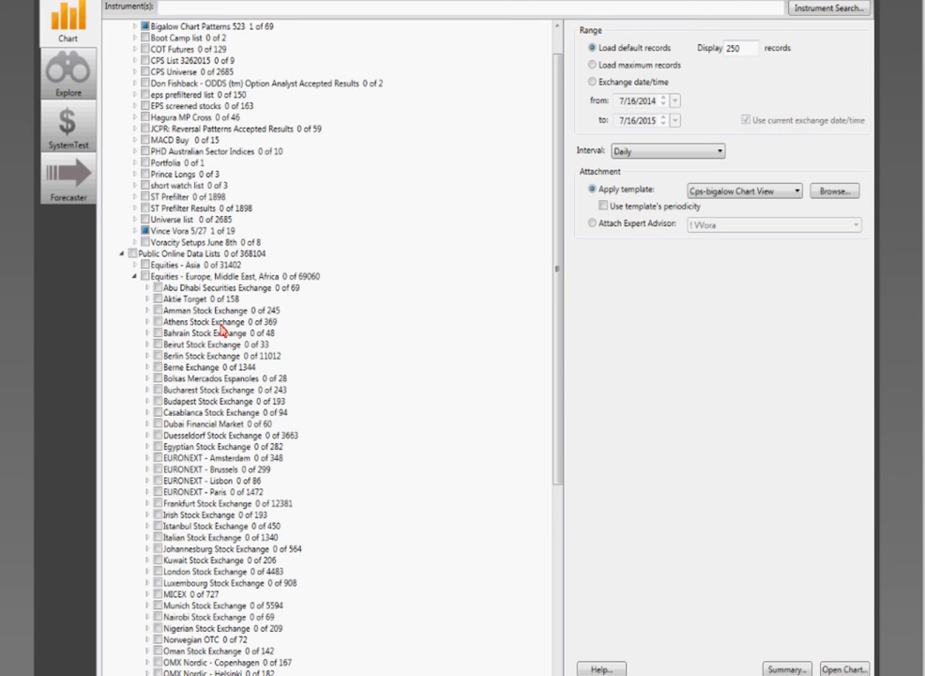
{"action": "scroll", "coordinate": [215, 414], "scroll_direction": "down", "scroll_amount": 2}
{"action": "scroll", "coordinate": [215, 414], "scroll_direction": "down", "scroll_amount": 6}
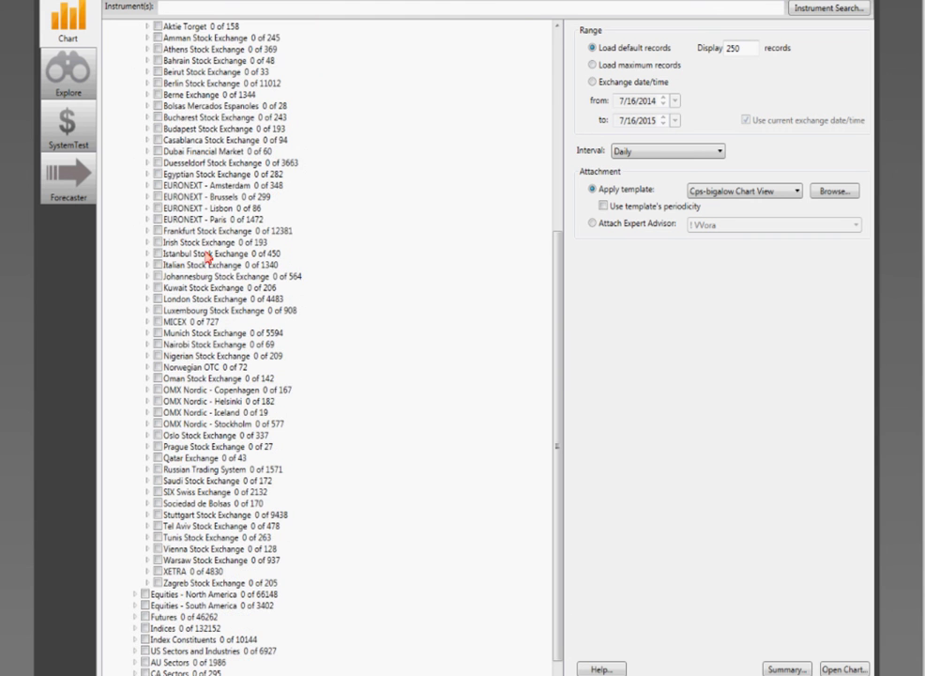
{"action": "scroll", "coordinate": [209, 282], "scroll_direction": "up", "scroll_amount": 5}
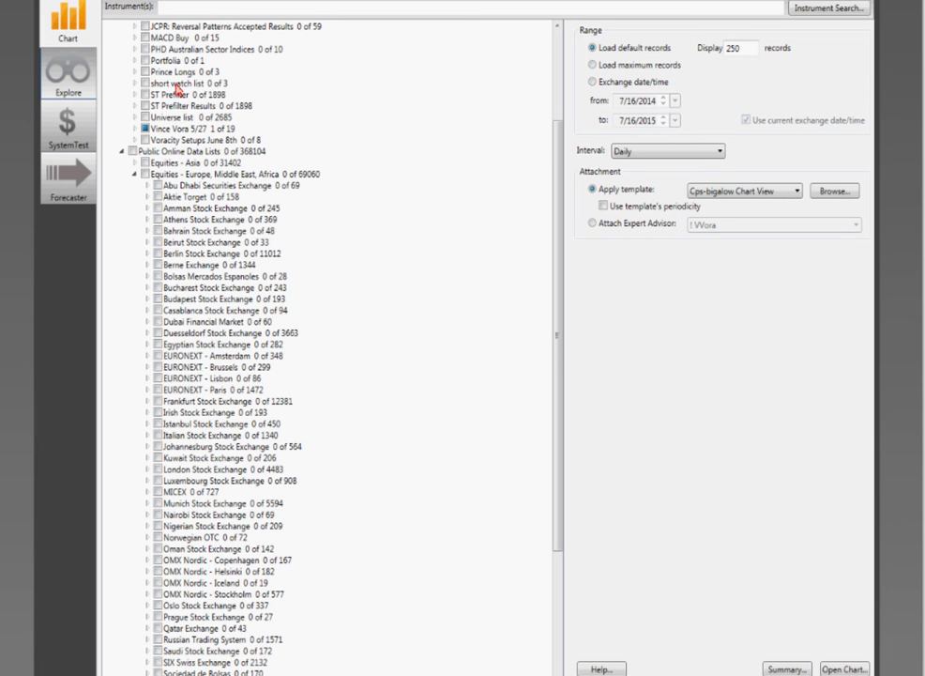
Open the CPS - Price Patterns exploration report and save its results list to the clipboard
{"action": "left_click", "coordinate": [71, 85]}
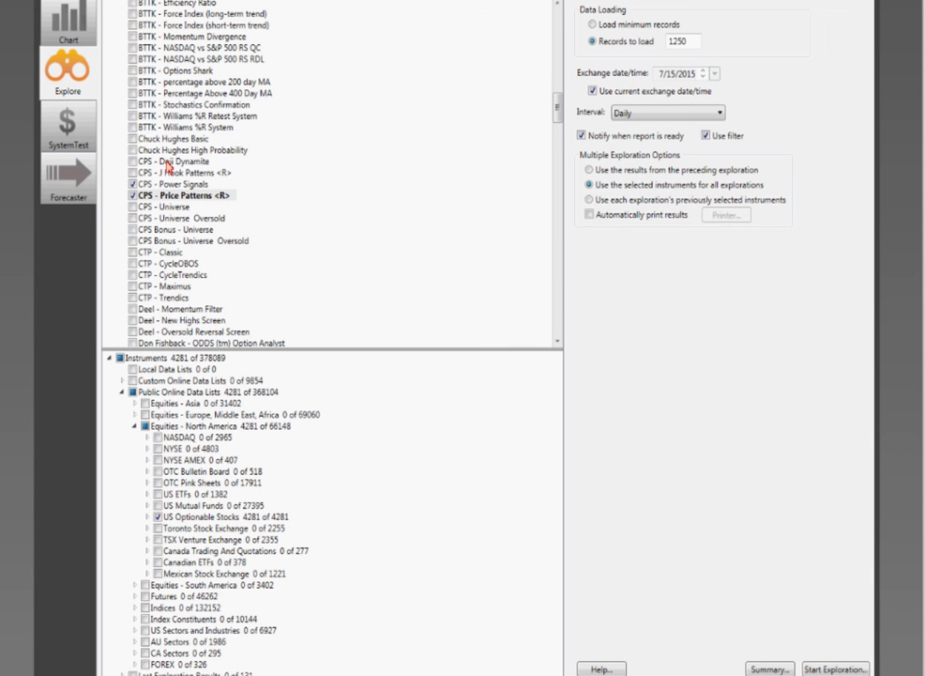
{"action": "double_click", "coordinate": [183, 195]}
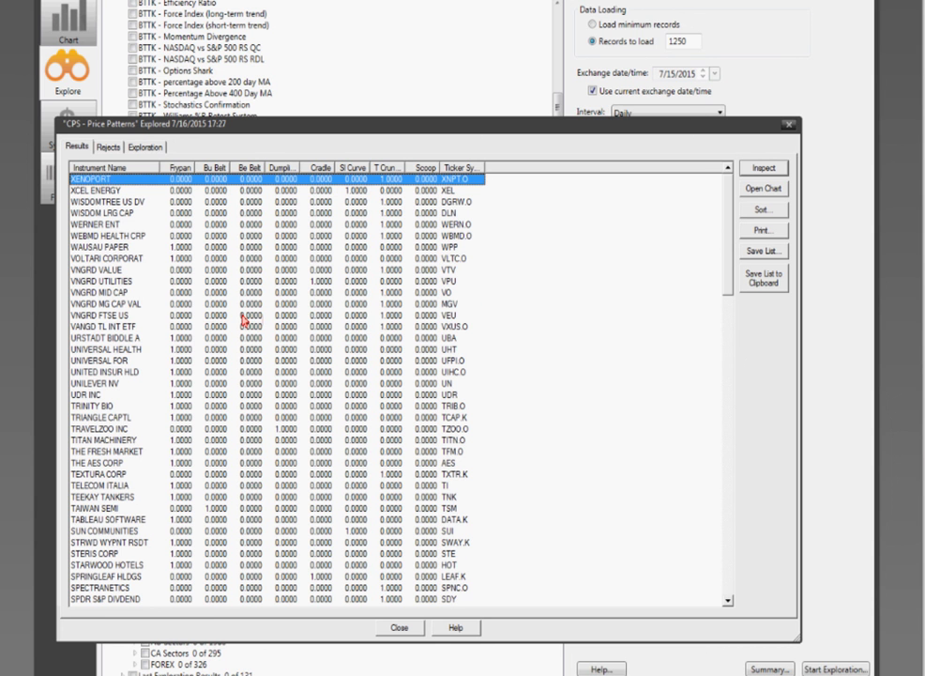
{"action": "left_click", "coordinate": [771, 282]}
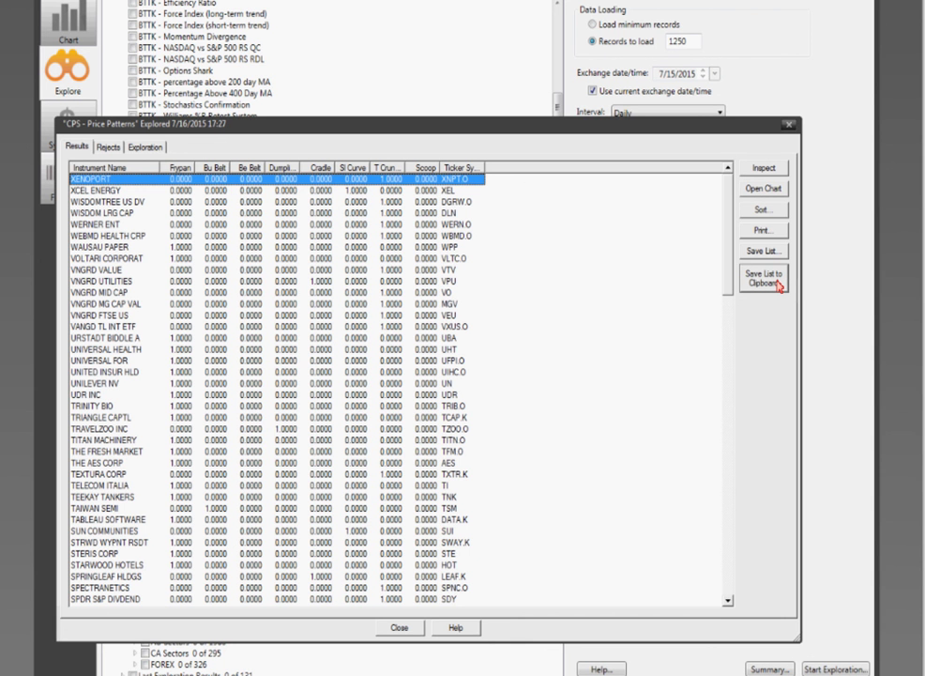